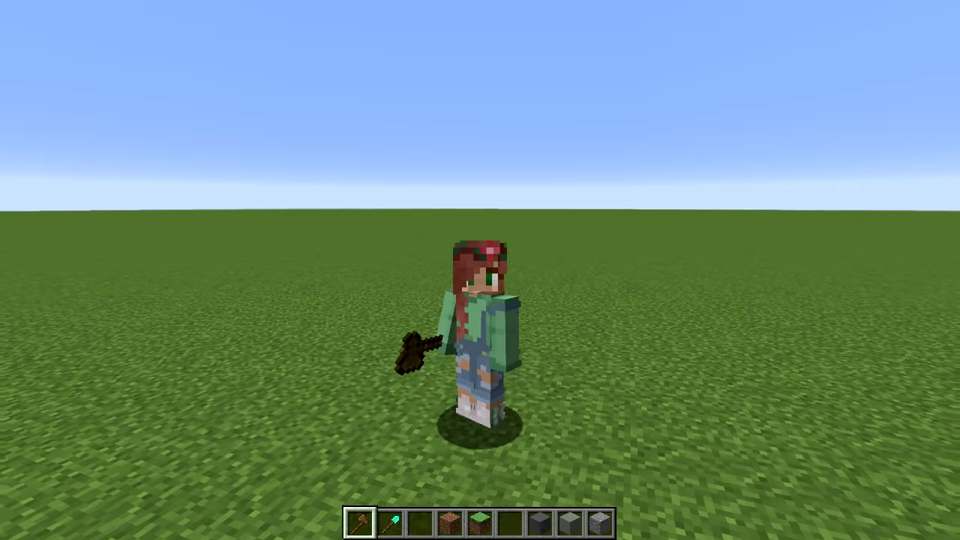
Switch to first-person view, hold the diamond shovel and run //br height to show the brush's usage help
key("F5")
key("2")
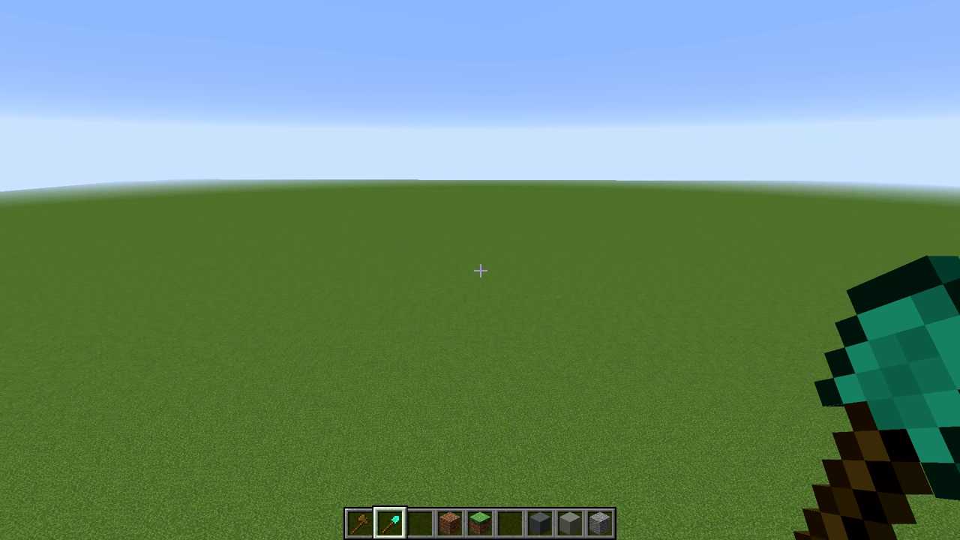
key("slash")
type("//")
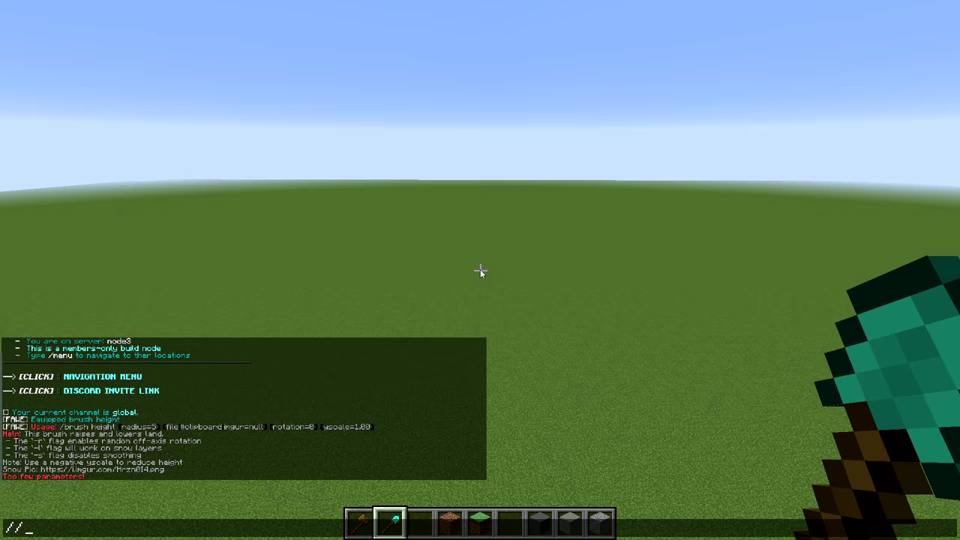
type("br height")
key("Return")
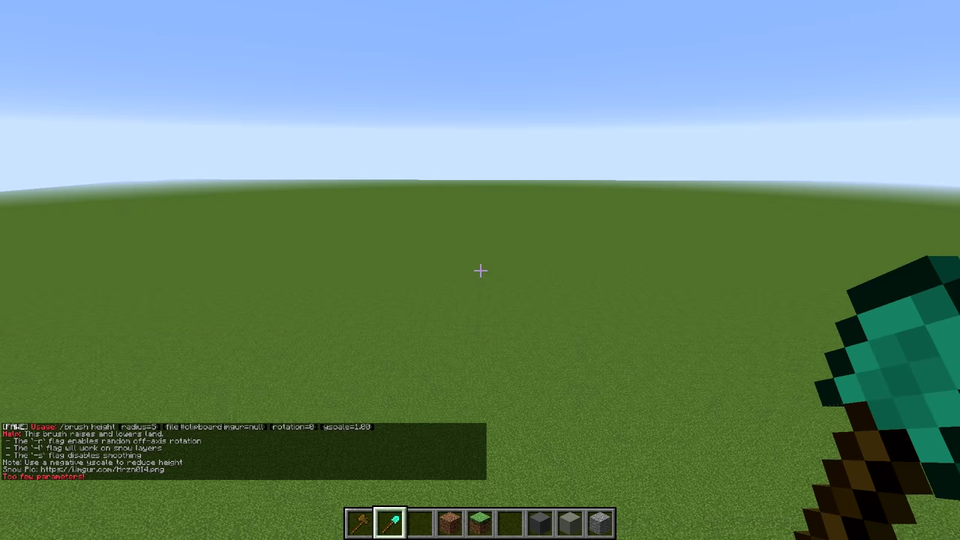
key("t")
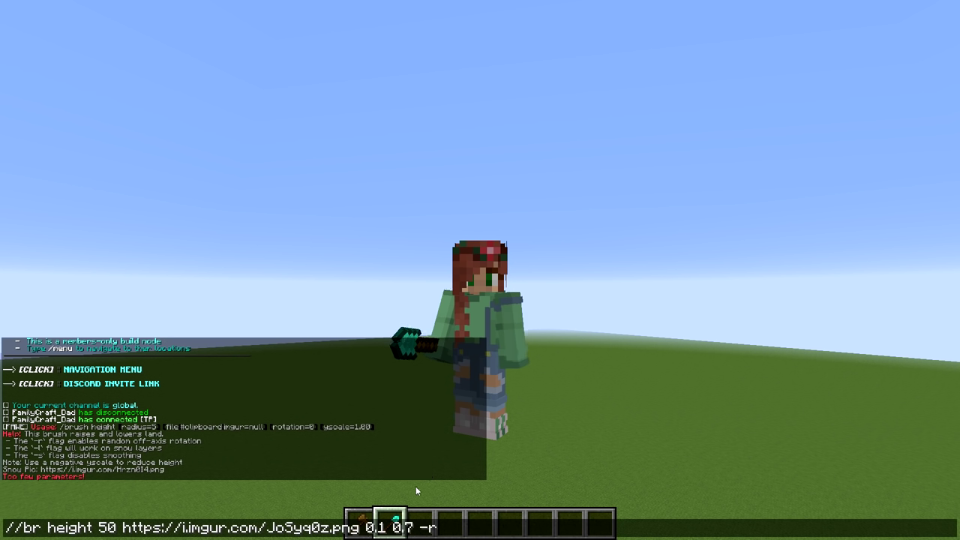
left_click(409, 529)
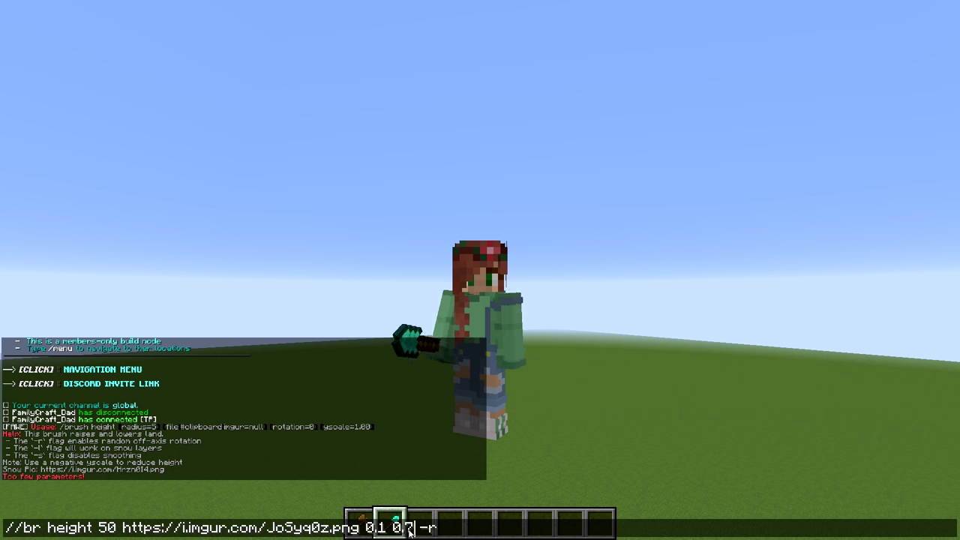
key("BackSpace")
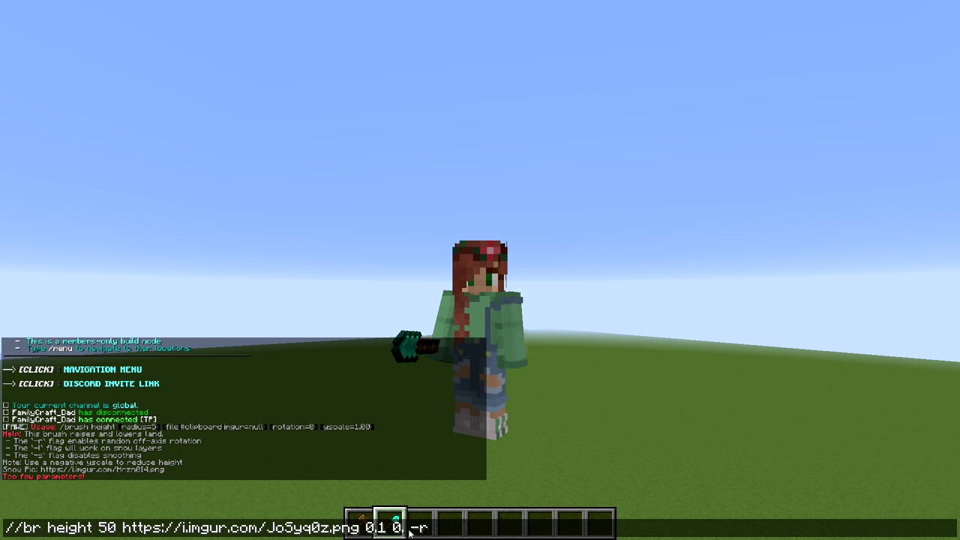
type("5")
key("BackSpace")
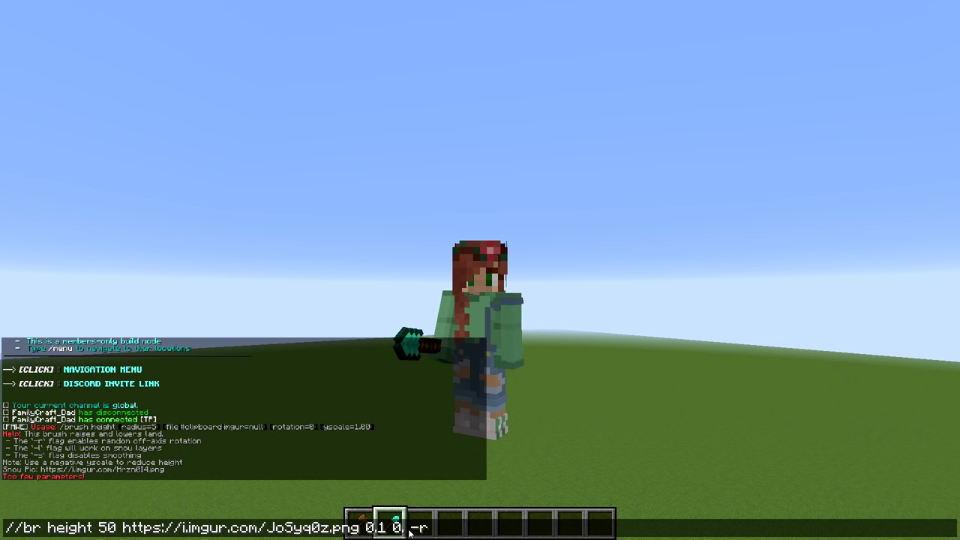
type("7")
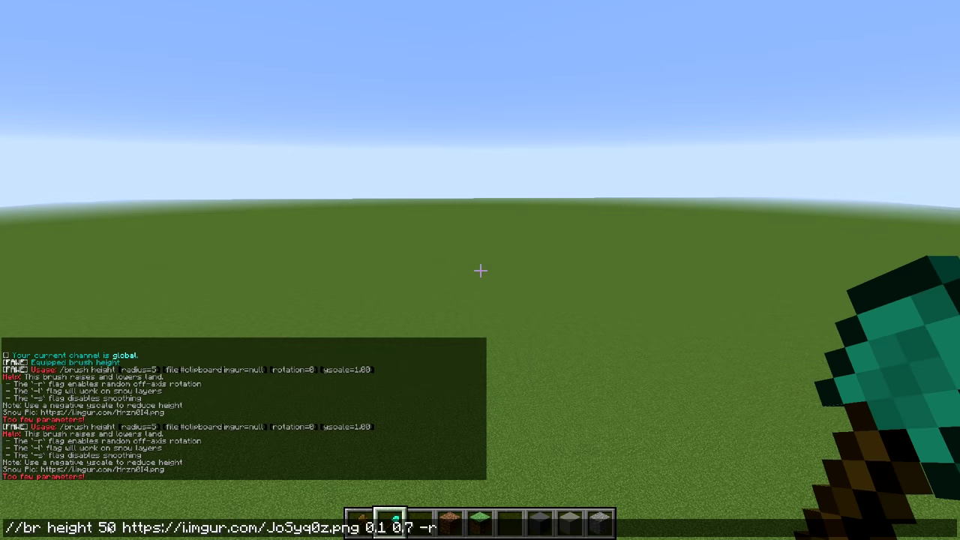
left_click(113, 529)
key("Escape")
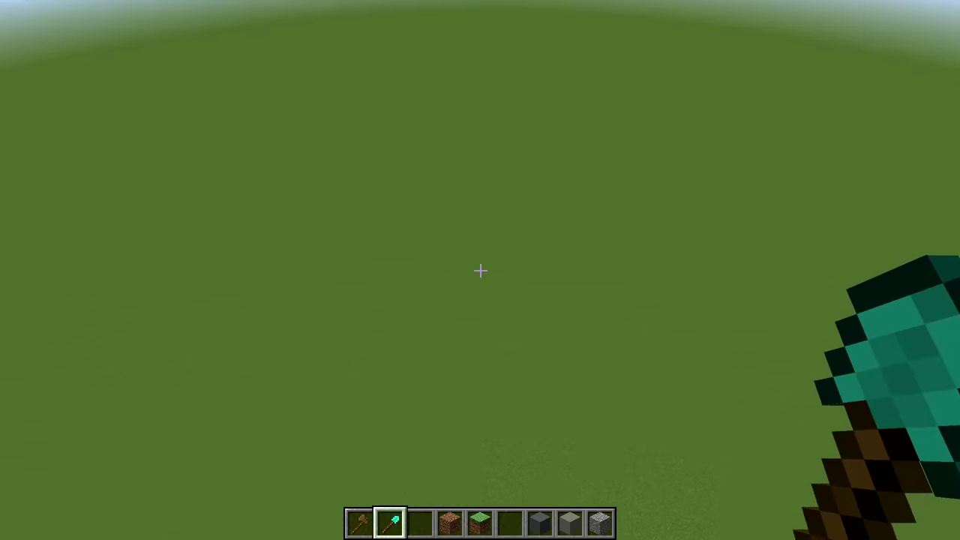
Raise a mountain on the flat grassland with the shovel's height brush and undo the last stroke with //undo
right_click(480, 270)
key("s")
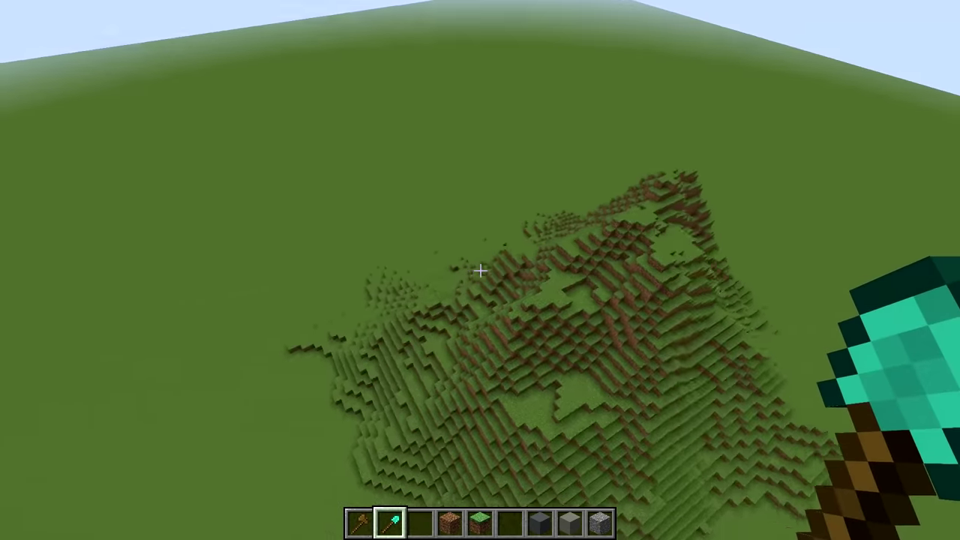
key("shift")
key("a")
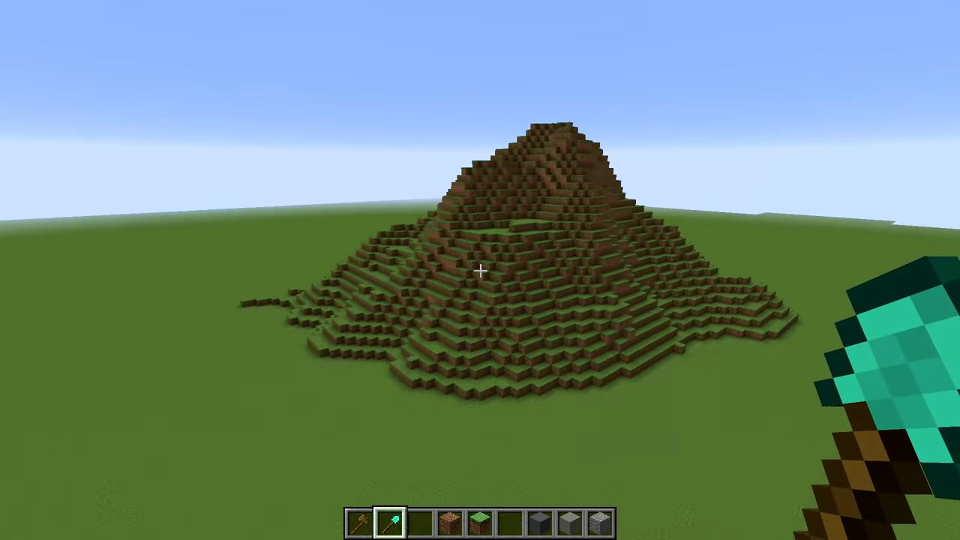
key("space")
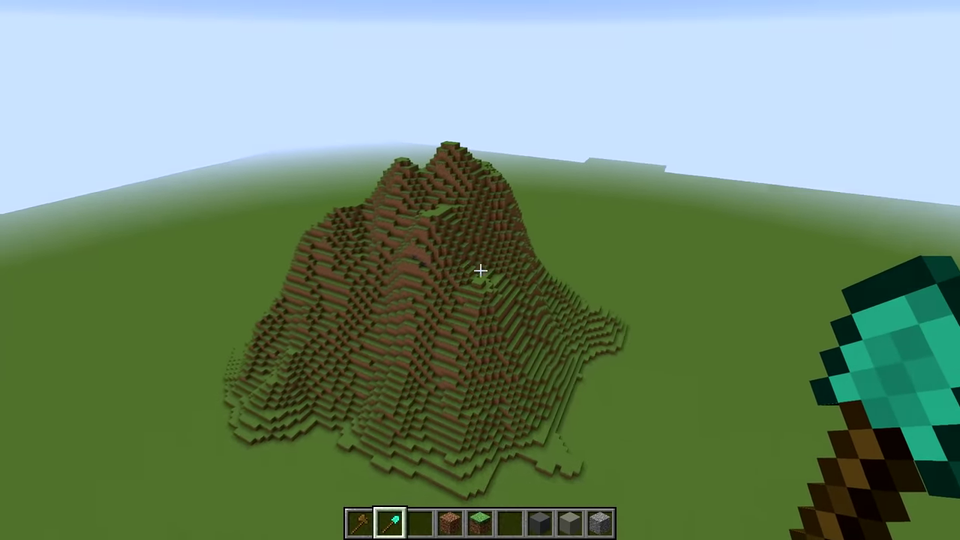
type("//undo")
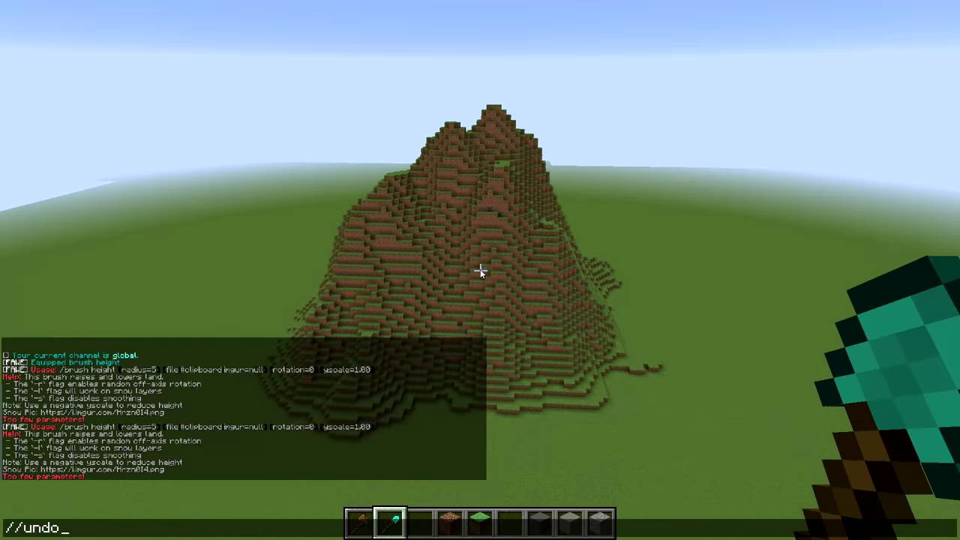
key("Return")
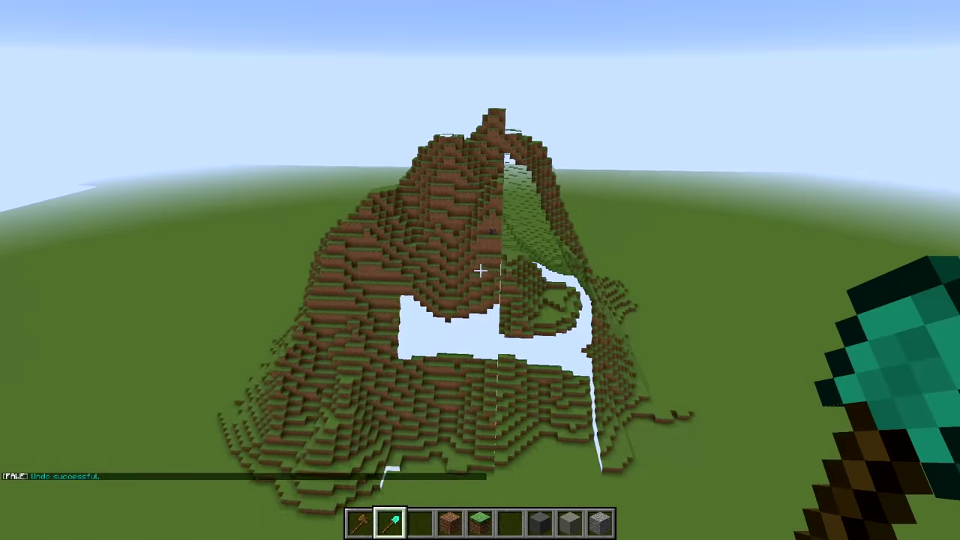
Enable the brush outline preview with //br vis 2 and examine it over the mountain from several angles
key("slash")
type("/b")
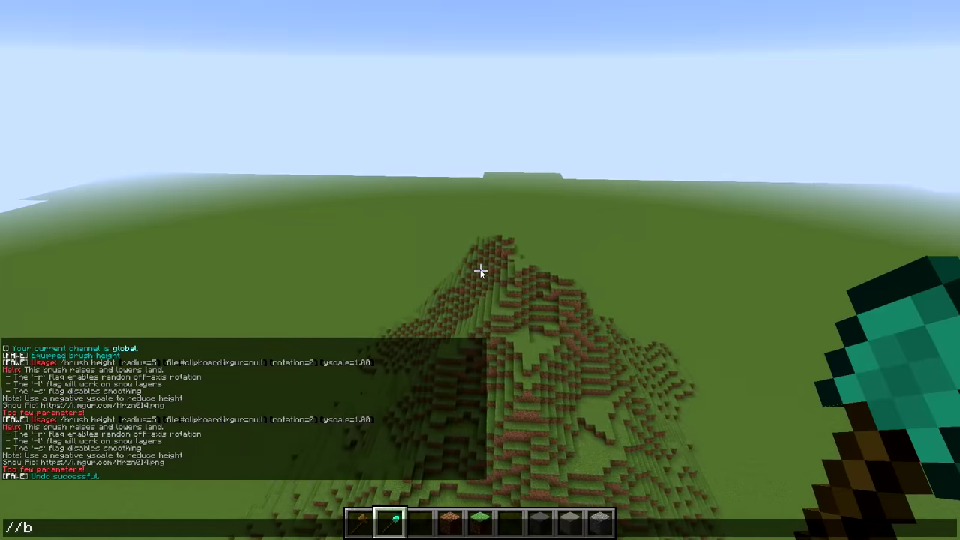
type("r vis 2")
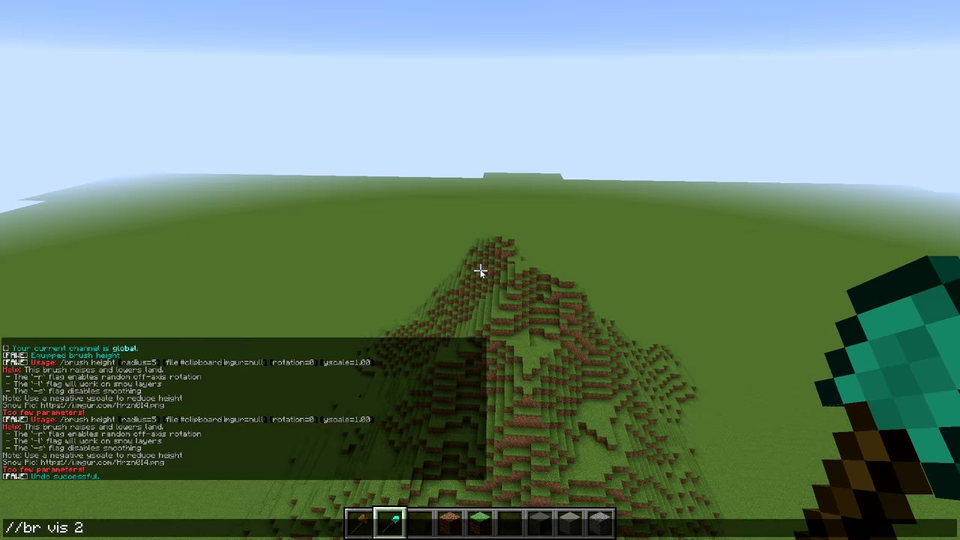
key("Return")
key("w")
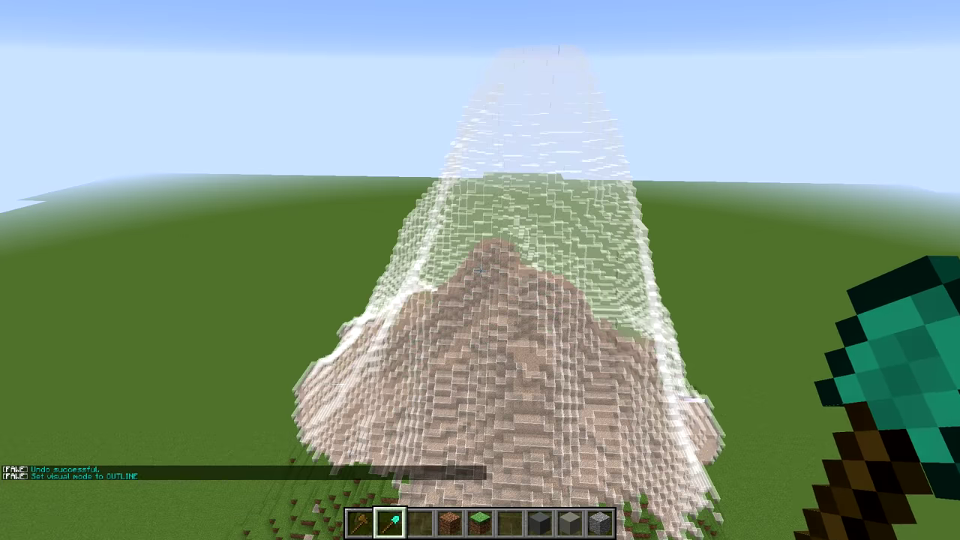
key("s")
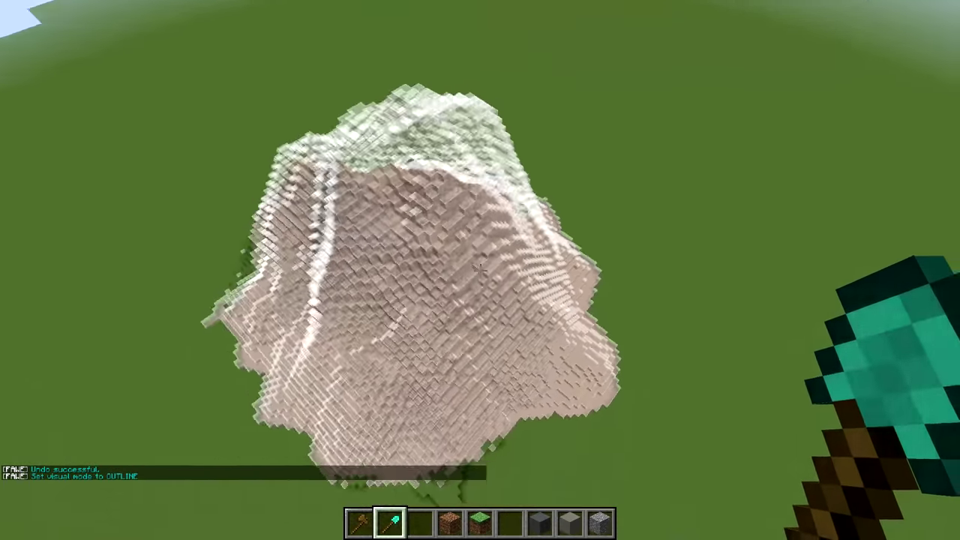
key("s")
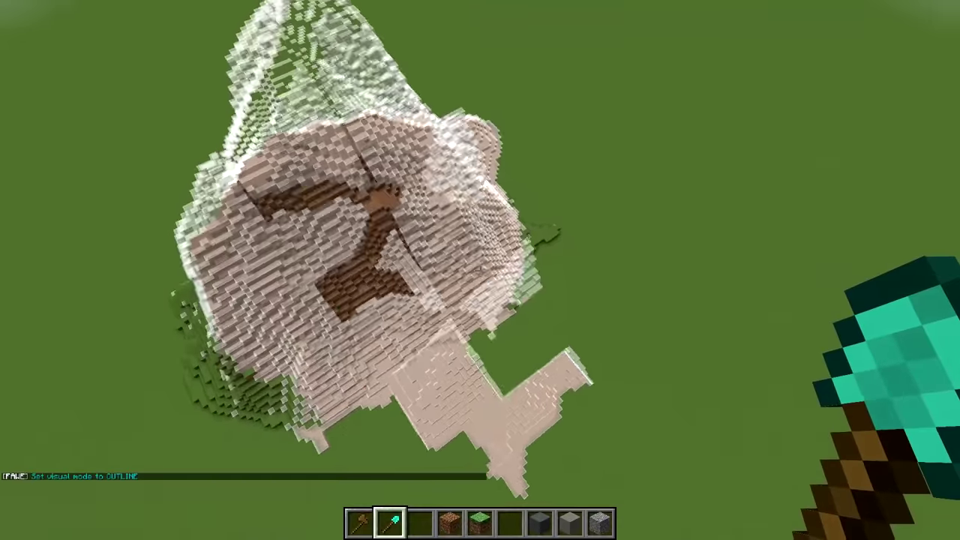
key("d")
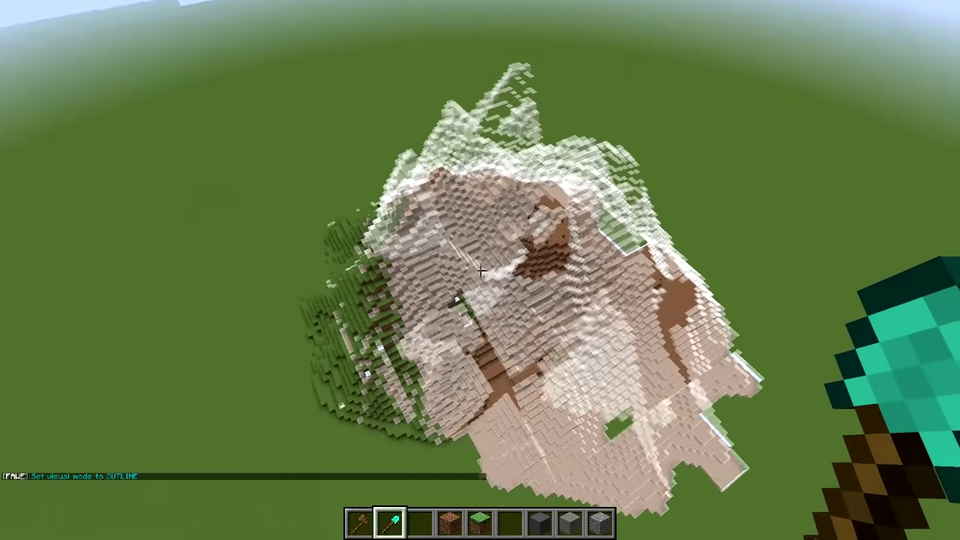
key("d")
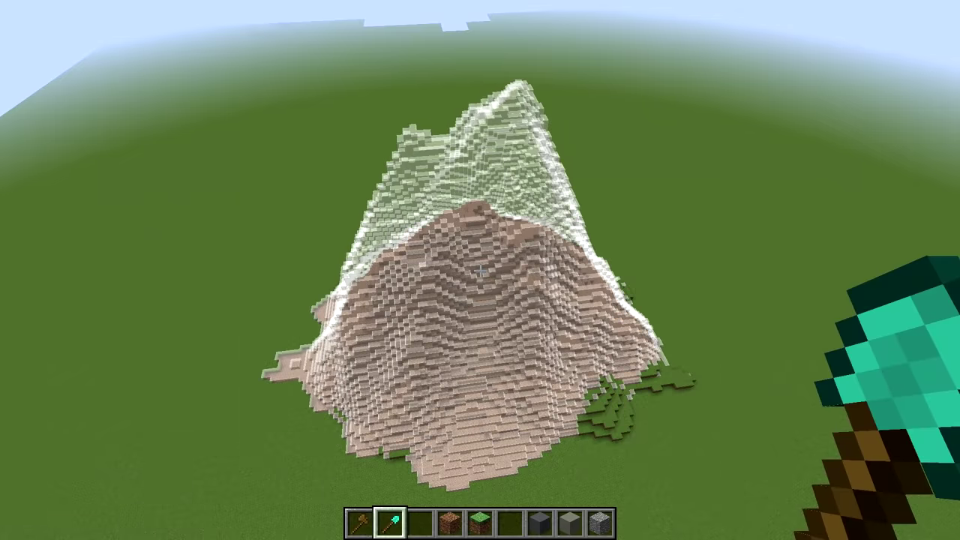
Enlarge the mountain with the height brush and add lower peaks on both sides, using the outline for placement
right_click(480, 270)
key("w")
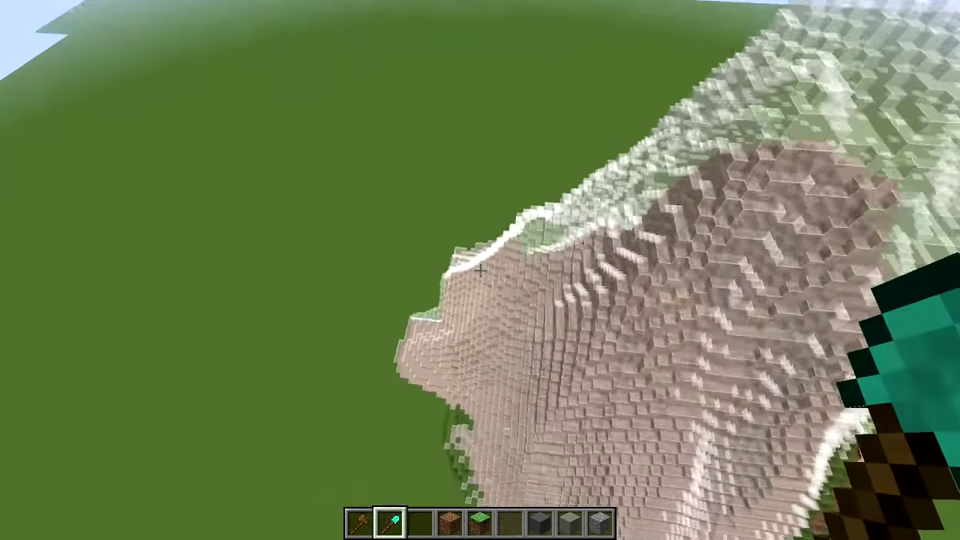
key("s")
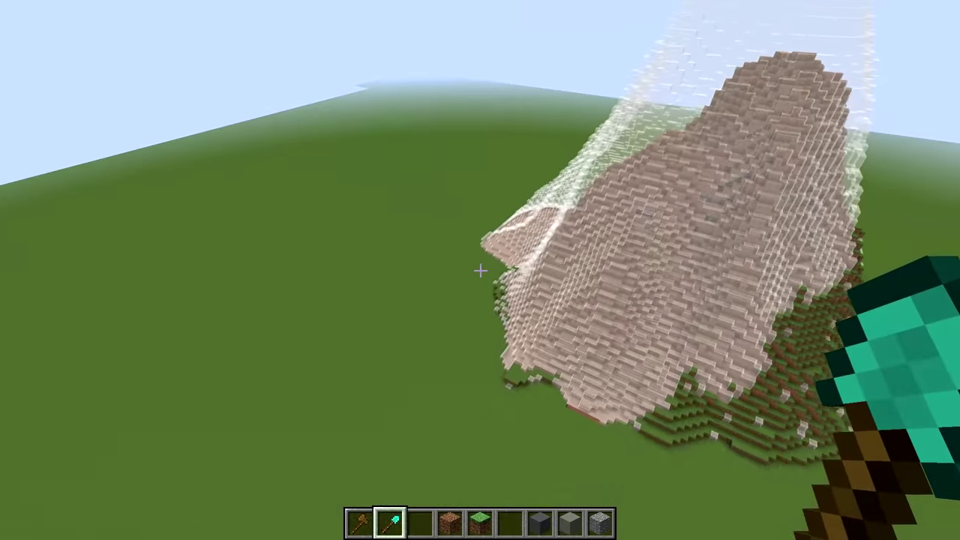
right_click(479, 270)
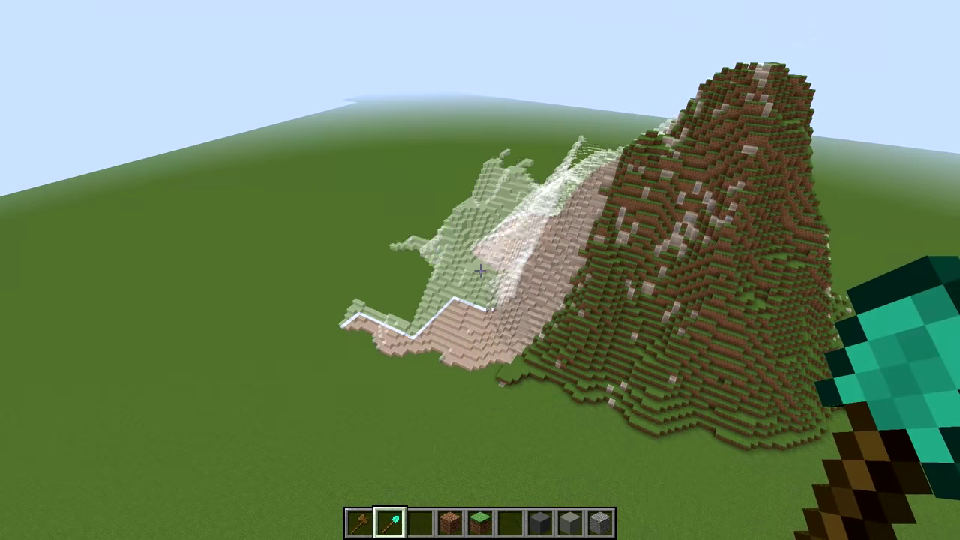
right_click(480, 270)
right_click(480, 270)
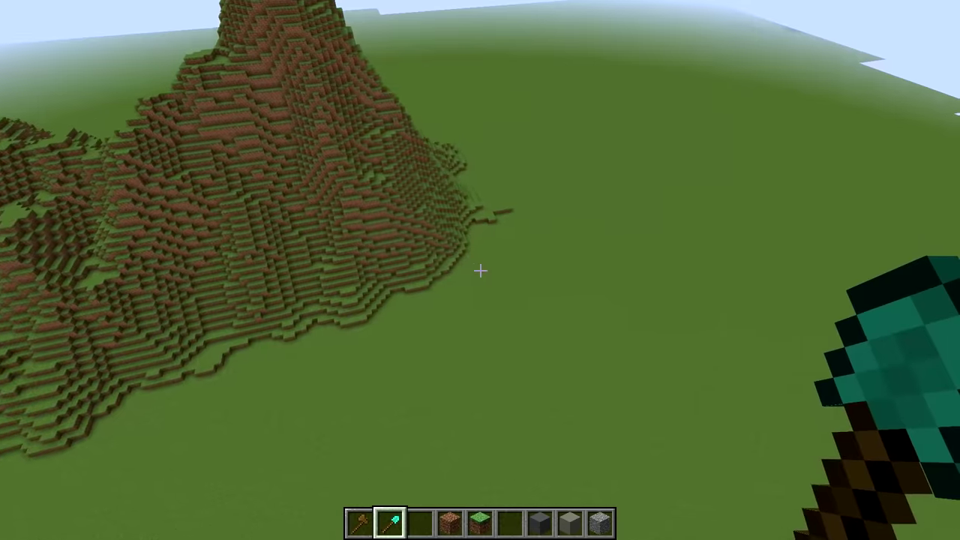
right_click(480, 270)
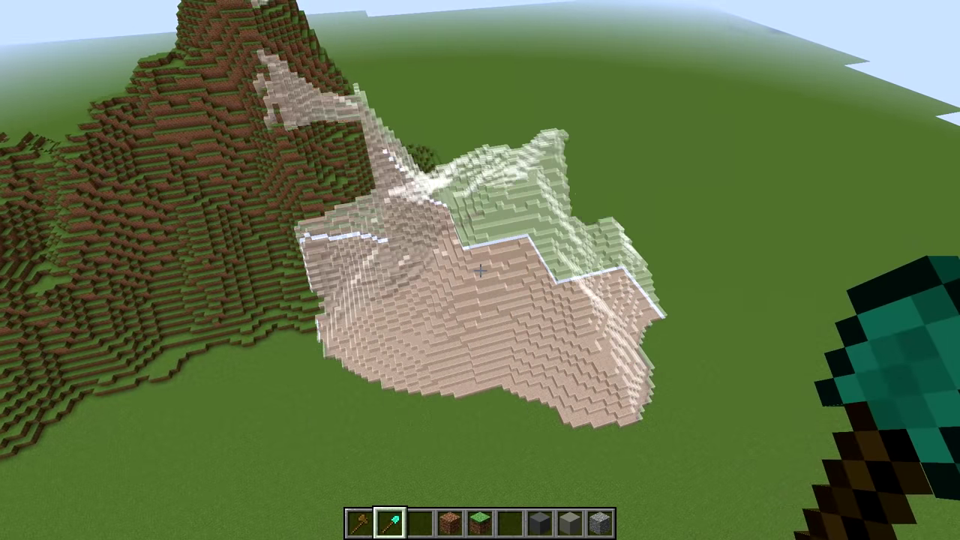
right_click(479, 270)
key("a")
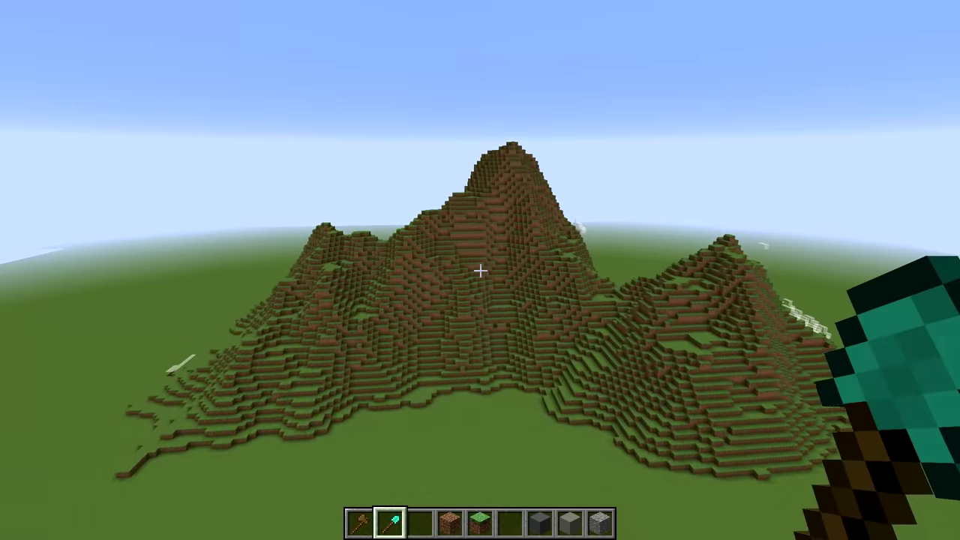
Turn off the brush outline preview with //br vis 0
key("t")
key("Up")
key("BackSpace")
type("0")
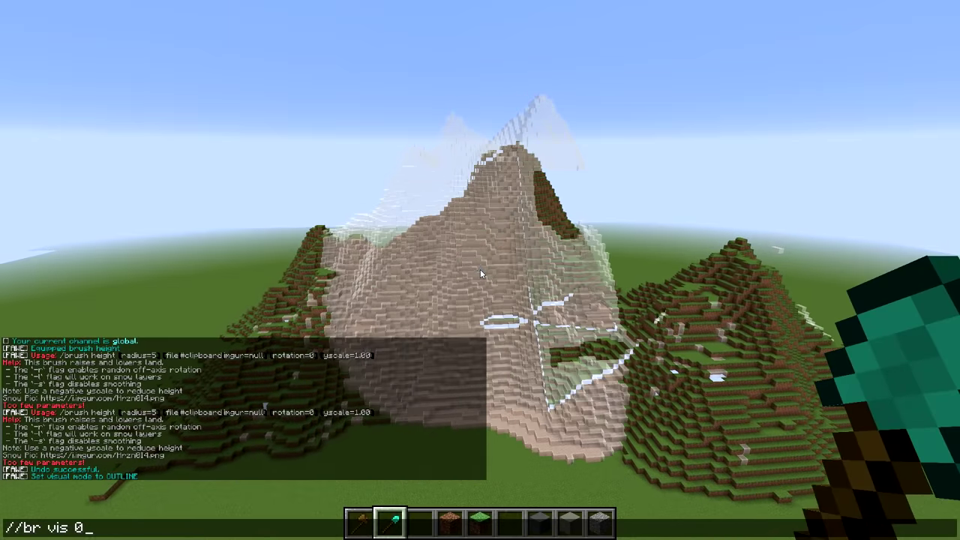
key("Return")
key("space")
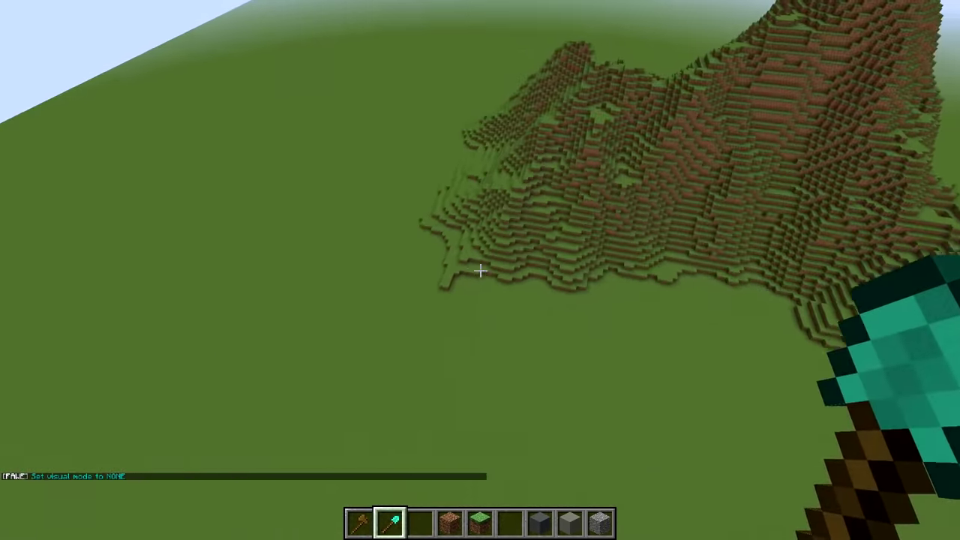
key("3")
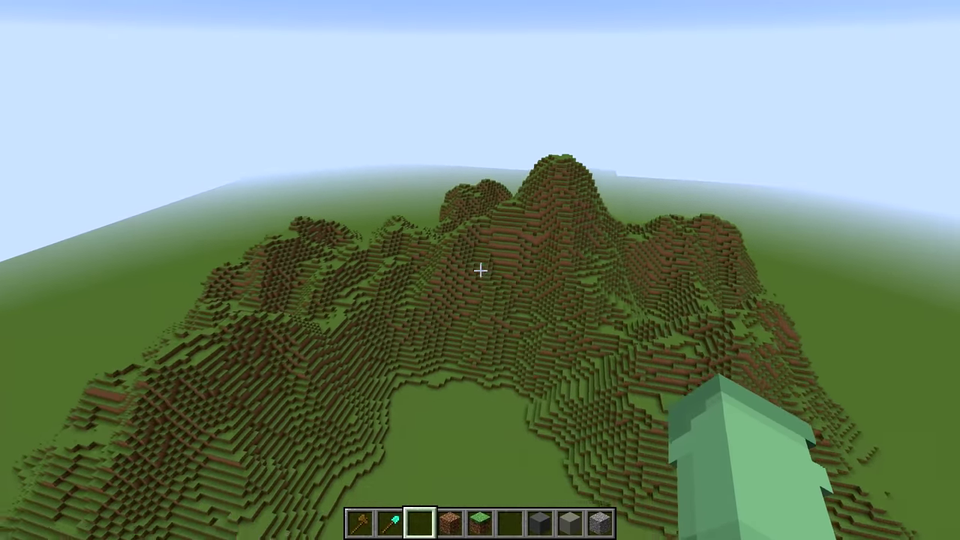
key("t")
key("Up")
key("Up")
key("Up")
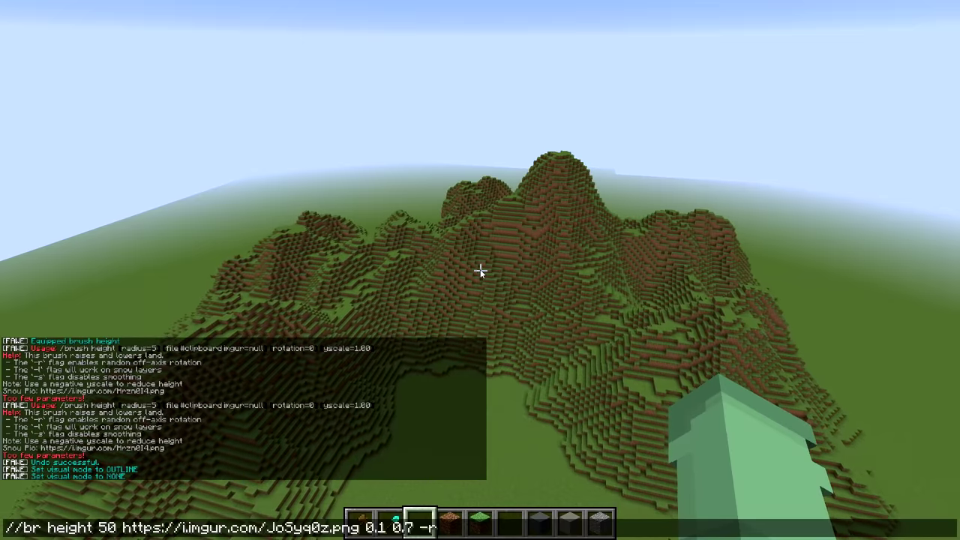
key("Escape")
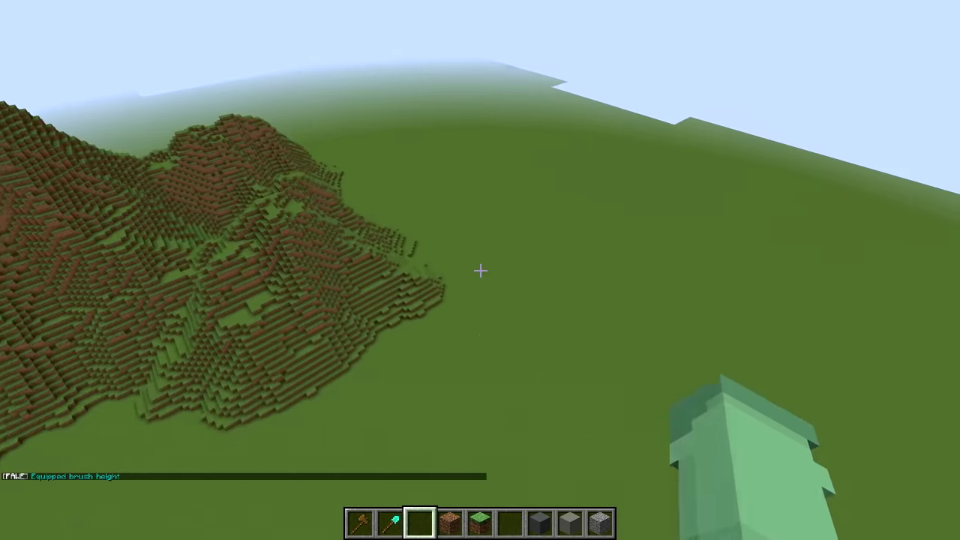
Extend the mountain range onto the flat ground beside it and into the central valley with the empty-hand height brush
right_click(480, 270)
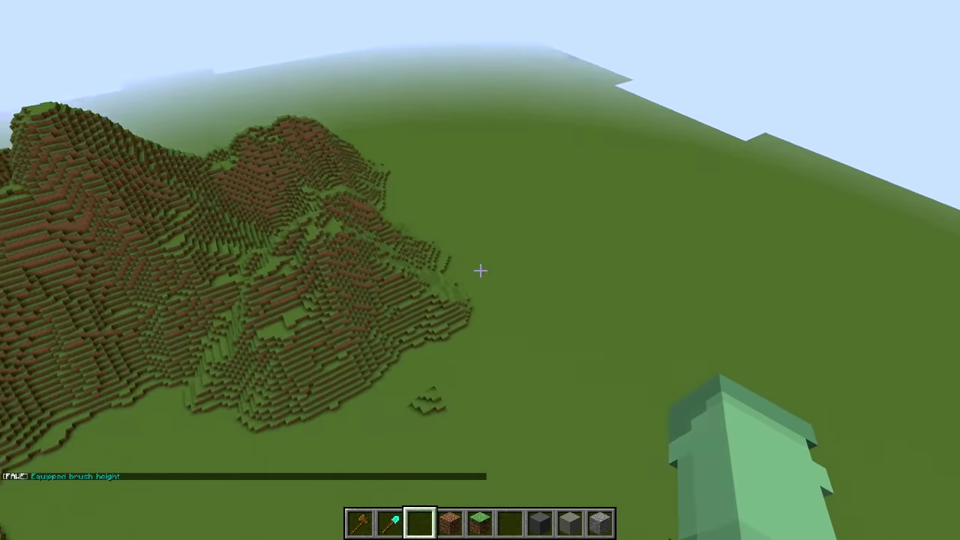
right_click(480, 270)
right_click(480, 270)
right_click(480, 270)
right_click(480, 270)
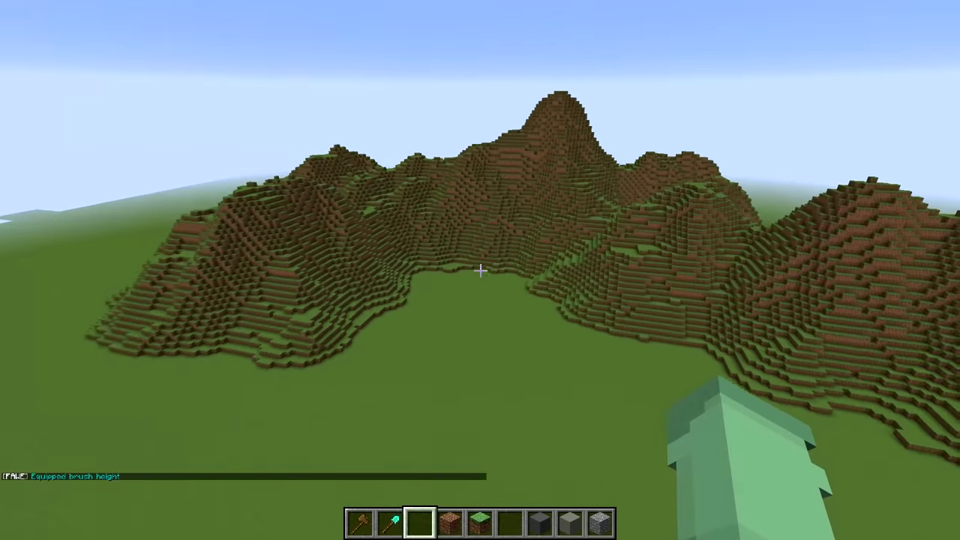
left_click(480, 270)
right_click(480, 269)
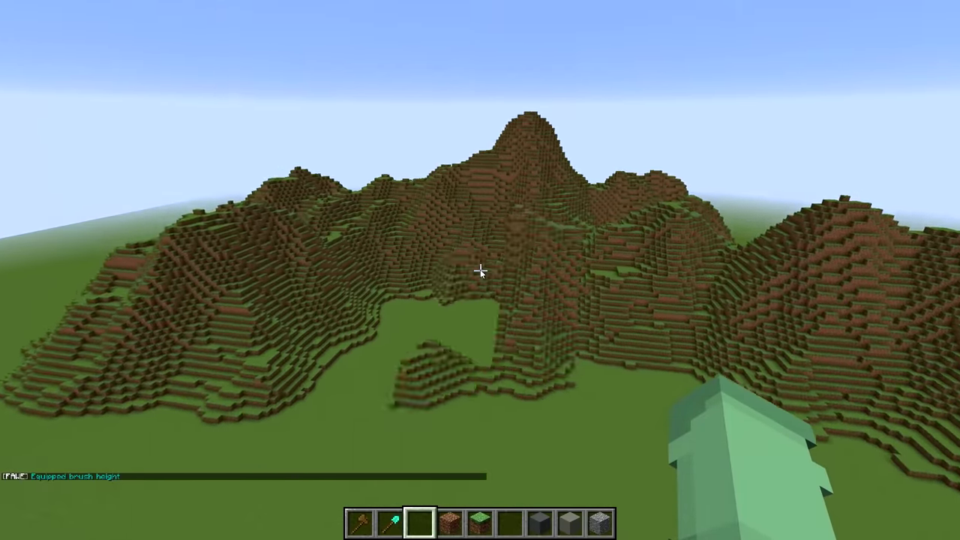
Unbind the height brush from the empty hand with //none
key("slash")
type("/none")
key("Return")
key("w")
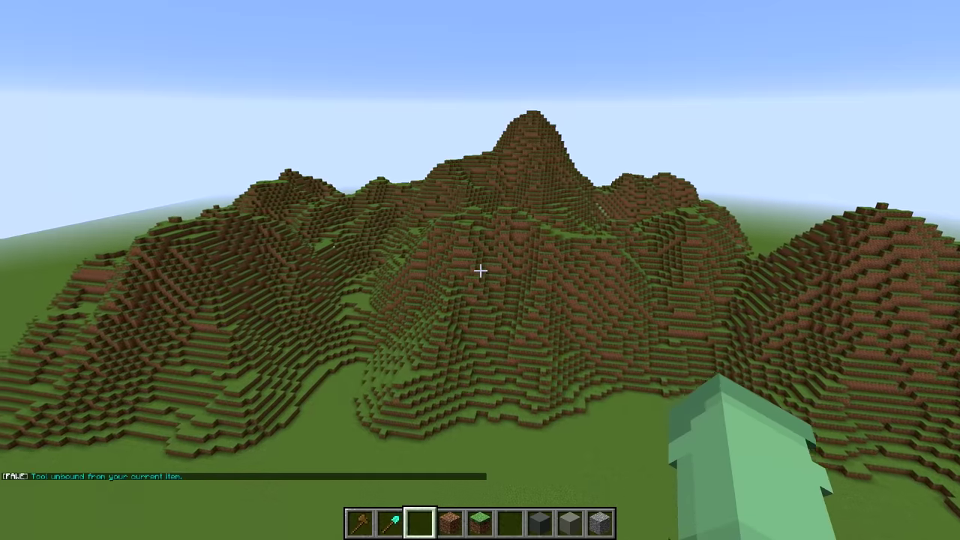
key("space")
key("s")
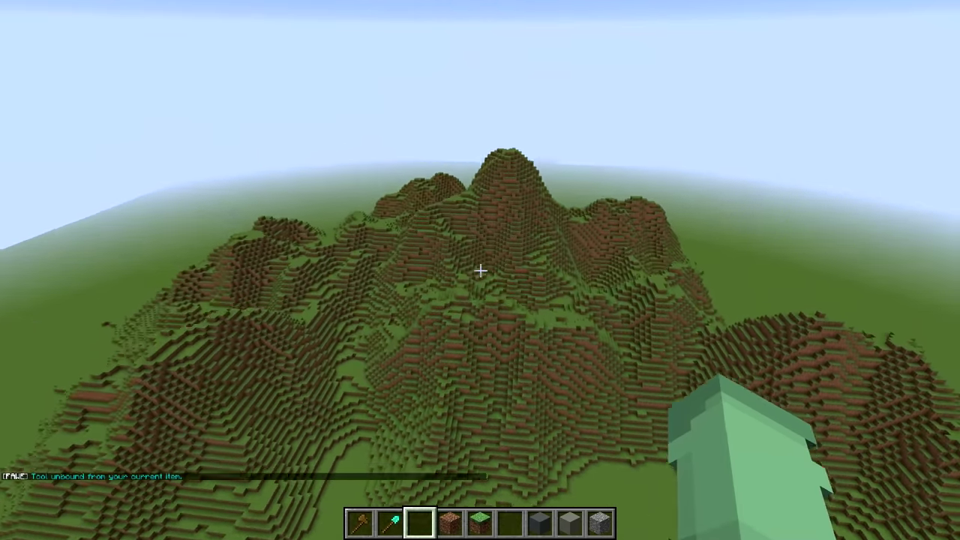
Look up the usage of the surface brush with //br surface while holding the diamond shovel
key("2")
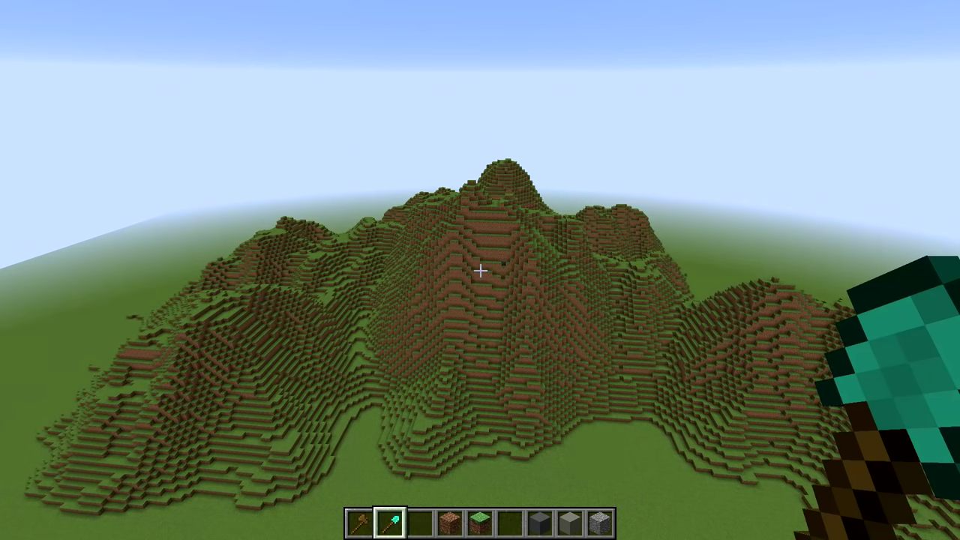
type("//br sur")
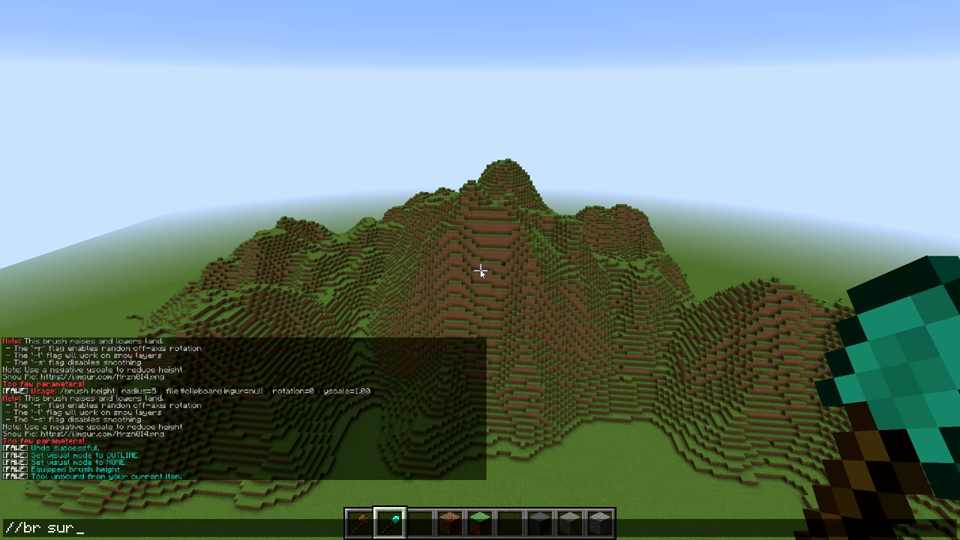
type("face")
key("Return")
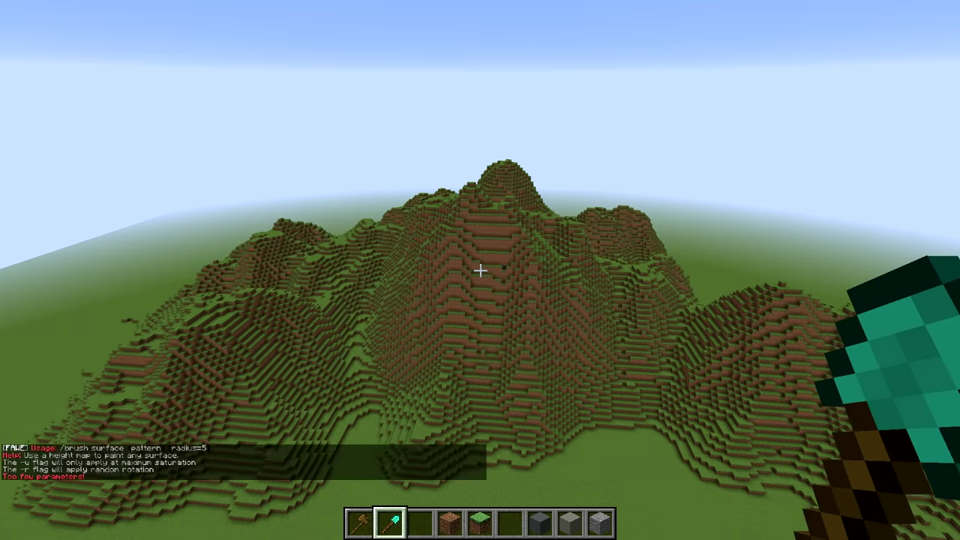
key("w")
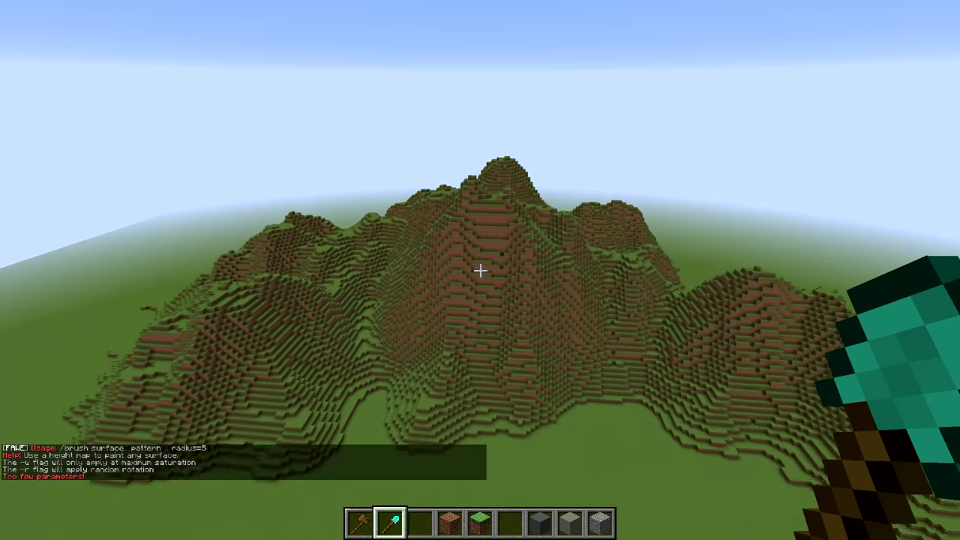
key("w")
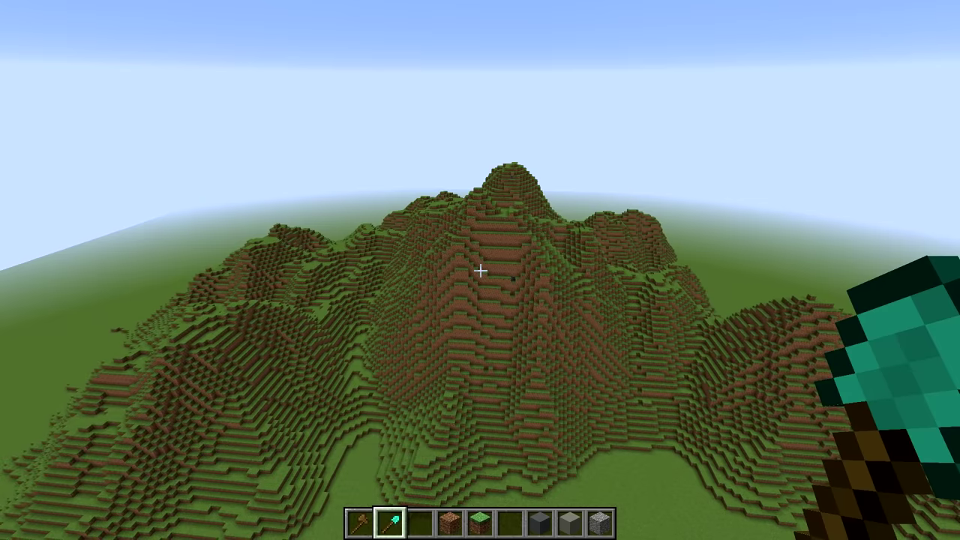
Equip the diamond shovel with a stone surface brush and paint a round patch on the mountain's front face
key("t")
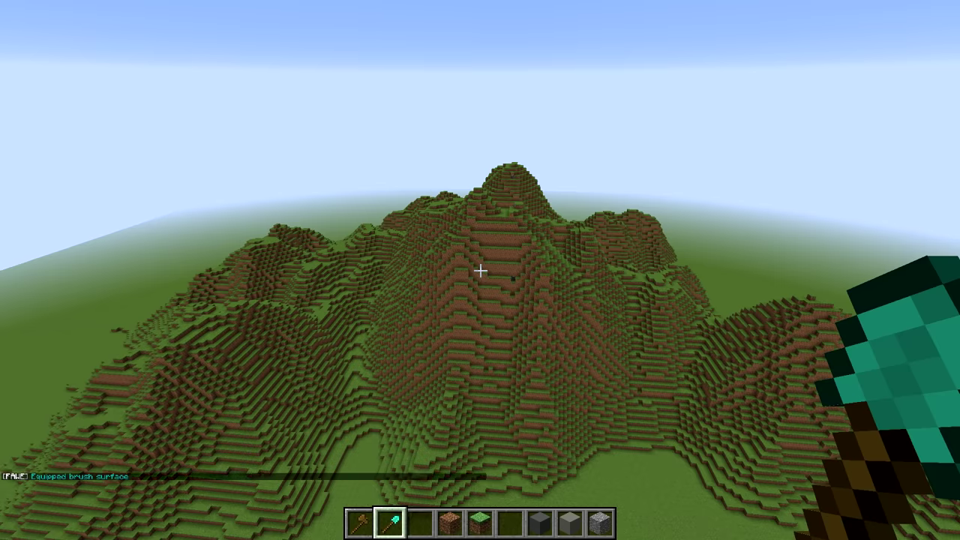
key("w")
right_click(480, 270)
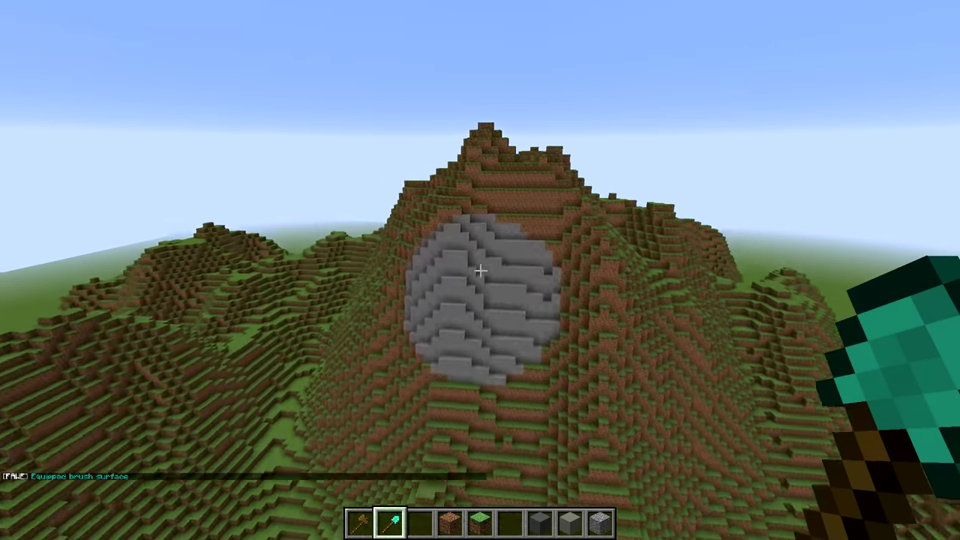
key("w")
Break blocks at the edge of the stone patch to inspect how deep the surface brush paints
scroll(480, 271, "down", 2)
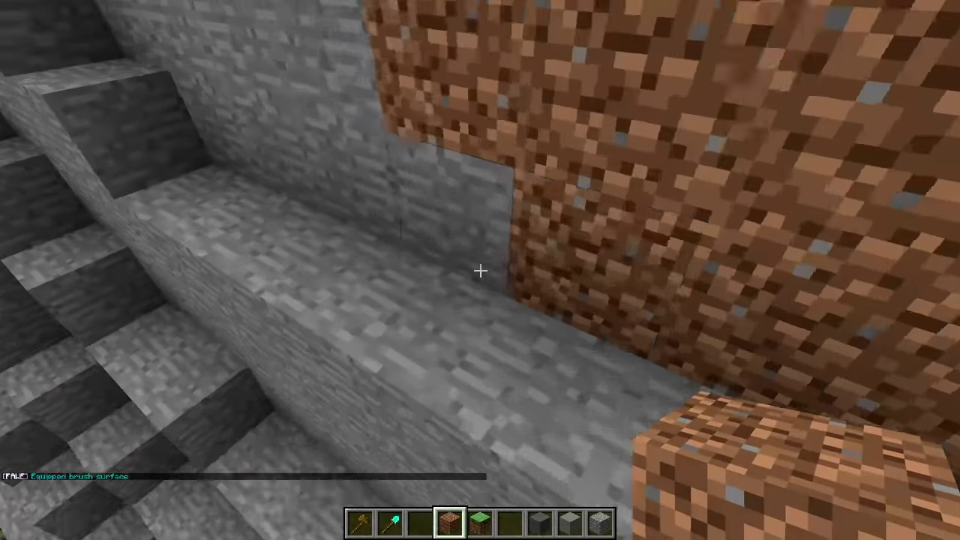
left_click(480, 271)
left_click(480, 271)
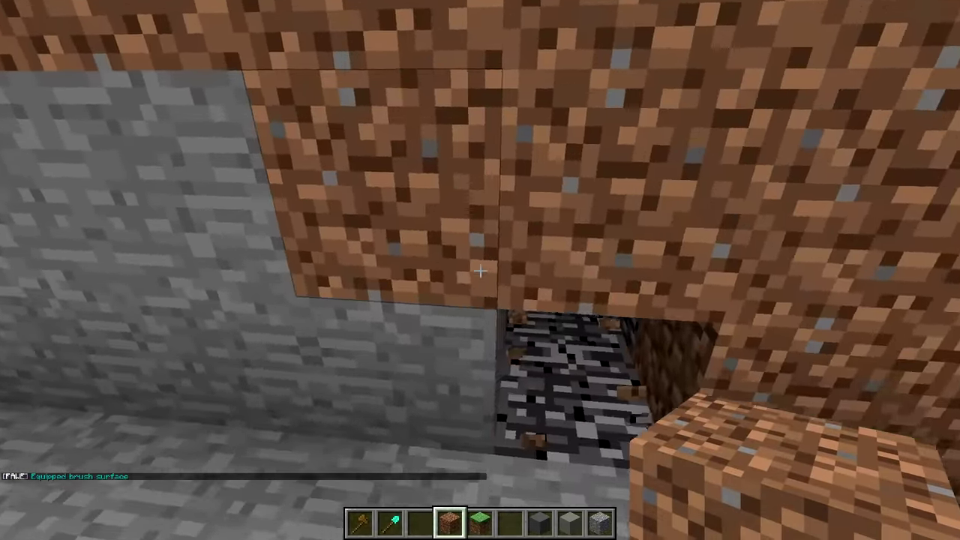
key("d")
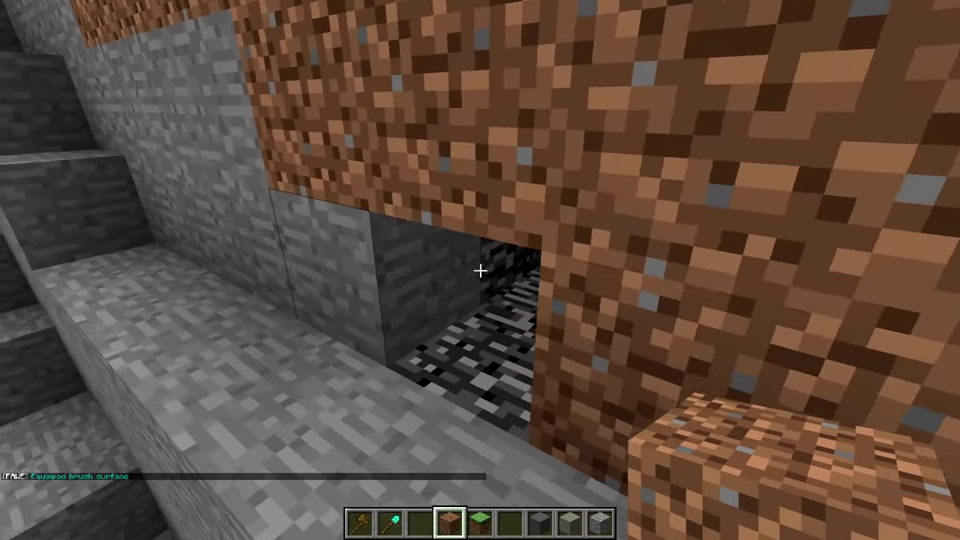
Undo the stone patch painted on the mountain's front face
key("s")
key("slash")
type("u")
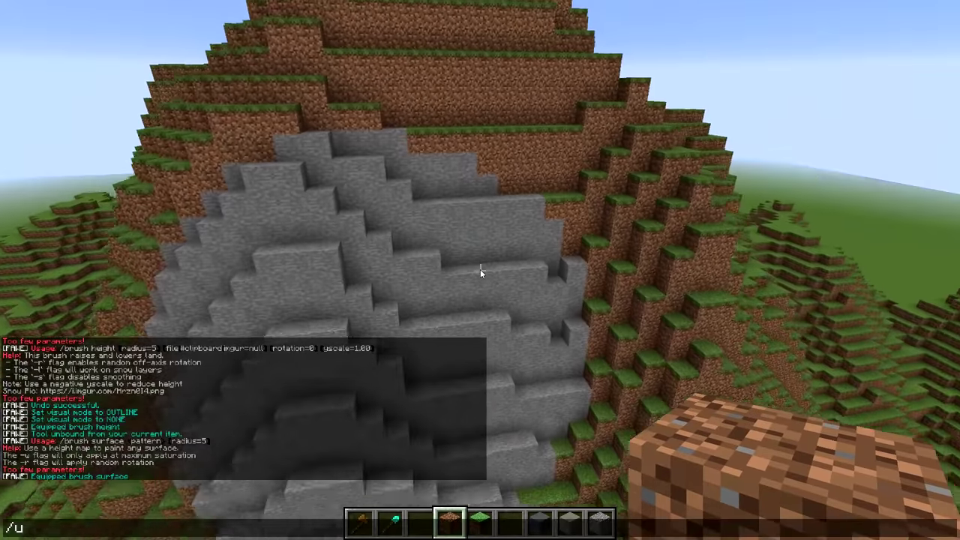
type("ndo")
key("Return")
key("s")
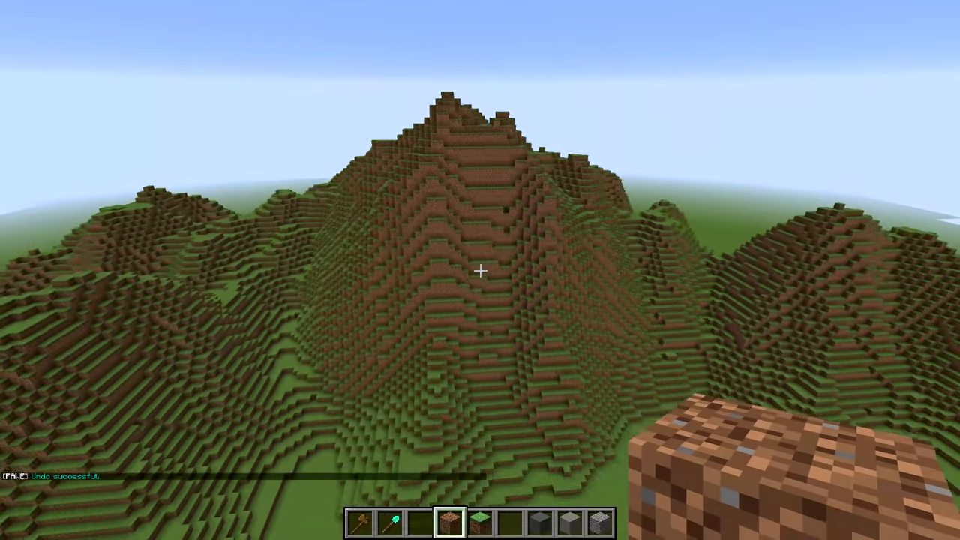
Equip the diamond shovel with the biome brush //br surface #l3d[$mesa,$jungle,$plains] 10
scroll(480, 270, "up", 2)
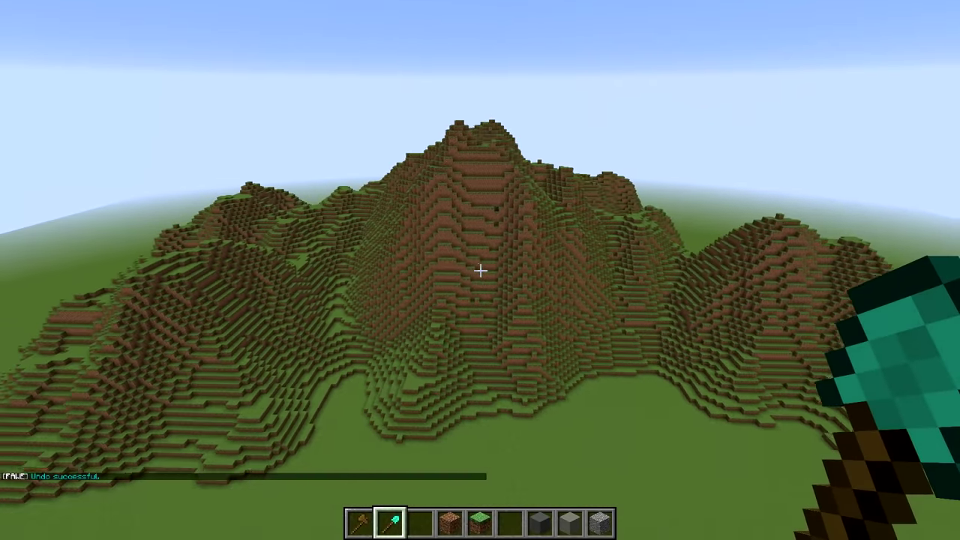
key("w")
key("space")
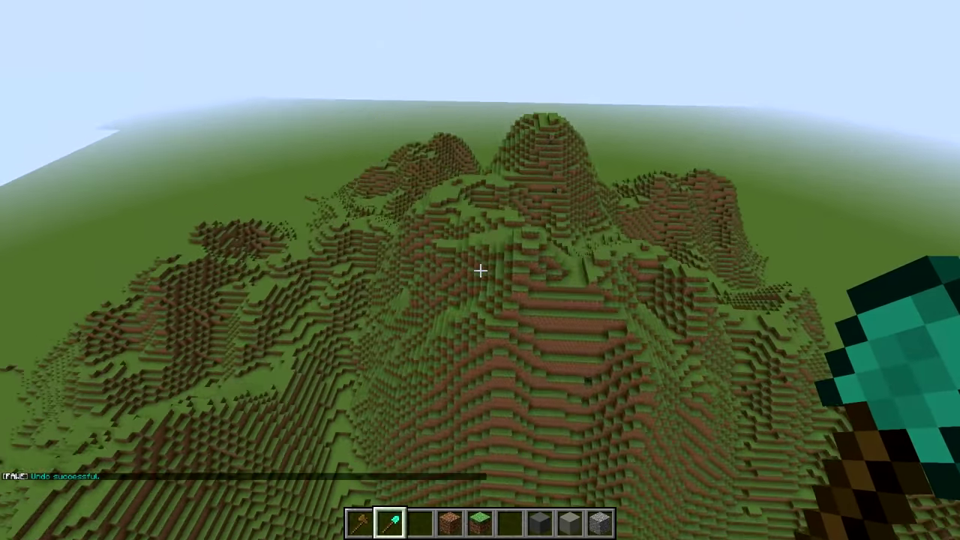
key("t")
key("Up")
key("Up")
key("Left")
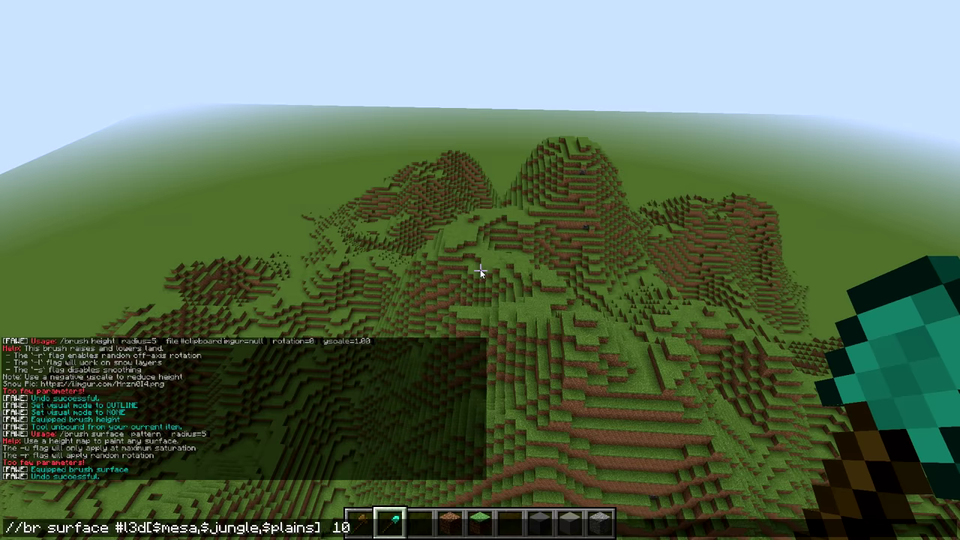
key("Return")
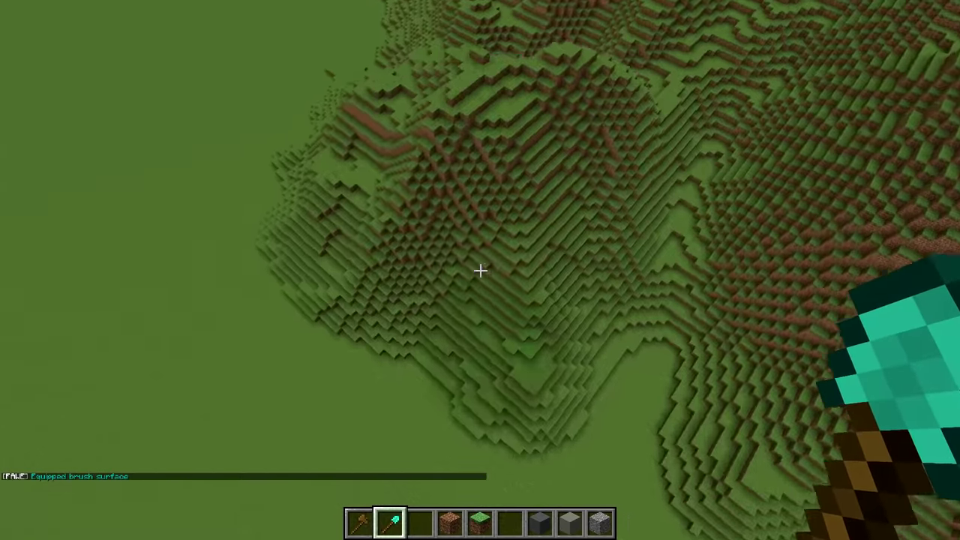
Paint the biome pattern over the foothill and the flat ground in front of it with the surface brush
right_click(480, 270)
right_click(480, 270)
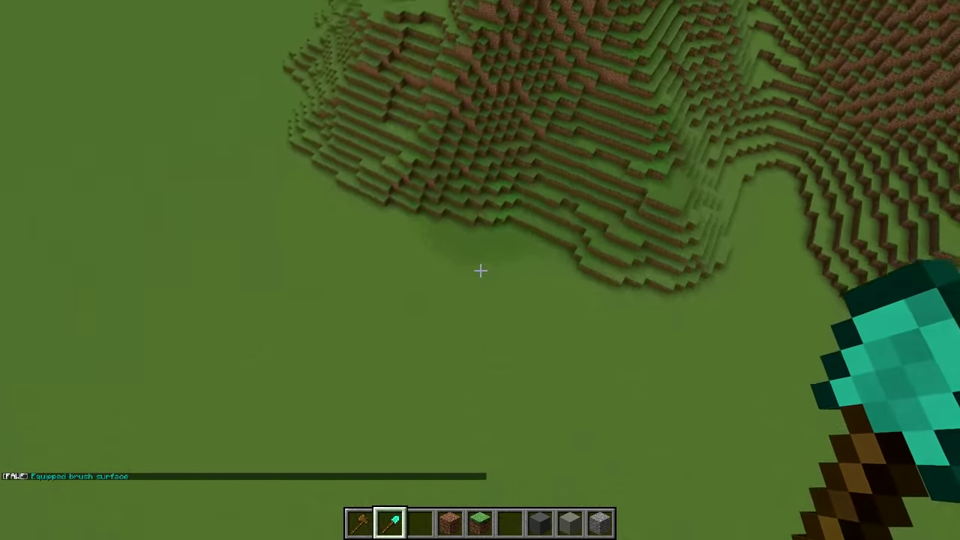
right_click(480, 270)
right_click(480, 270)
right_click(480, 270)
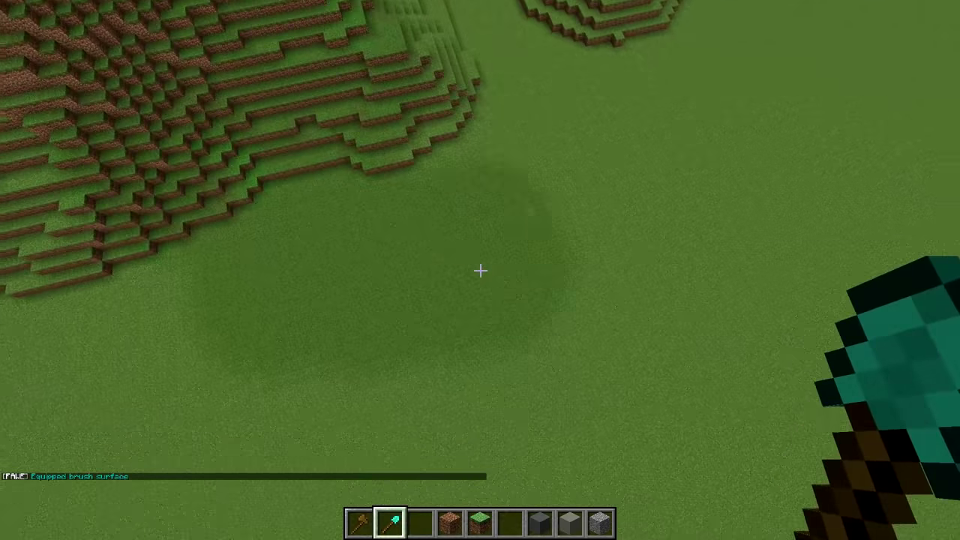
right_click(480, 270)
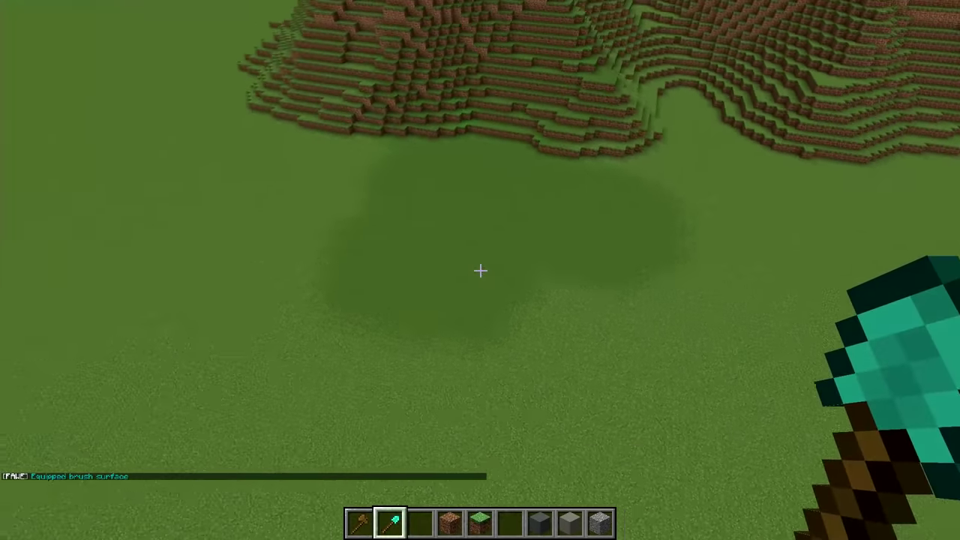
Recall the surface brush command with the mesa, jungle and plains biomes, edit it and re-equip the brush
key("t")
key("Up")
key("Left")
key("Left")
key("Left")
key("Left")
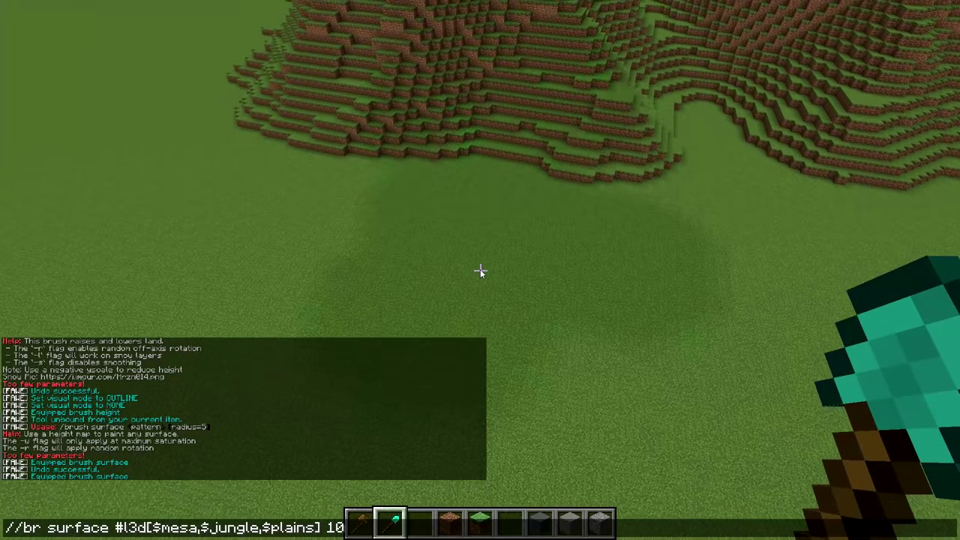
key("BackSpace")
key("BackSpace")
key("BackSpace")
key("BackSpace")
key("Return")
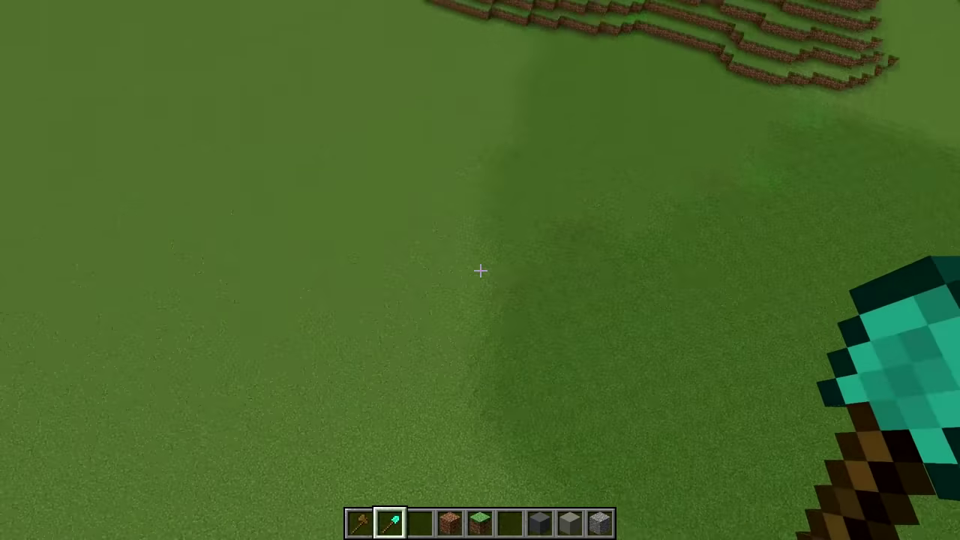
Extend the painted biome area across the flat grass in front of the mountain range
right_click(480, 270)
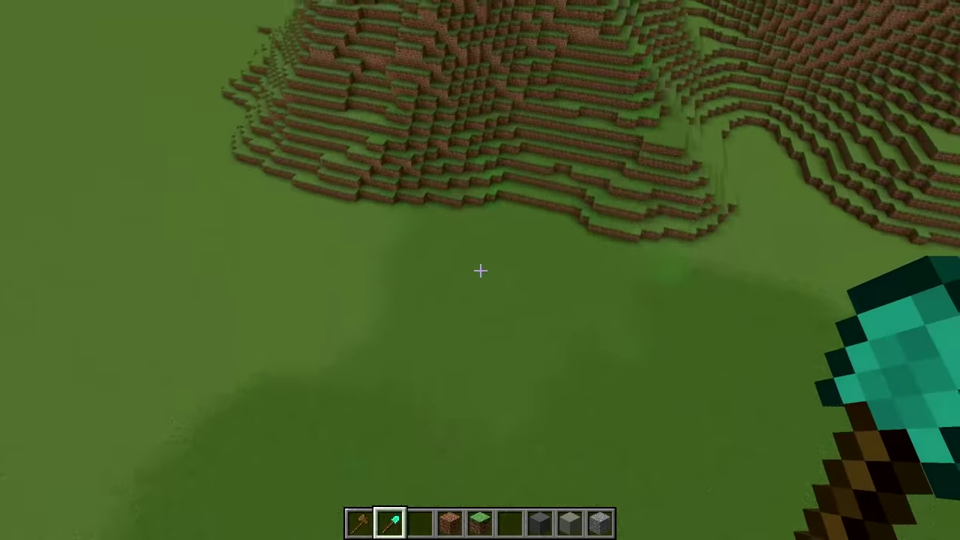
key("s")
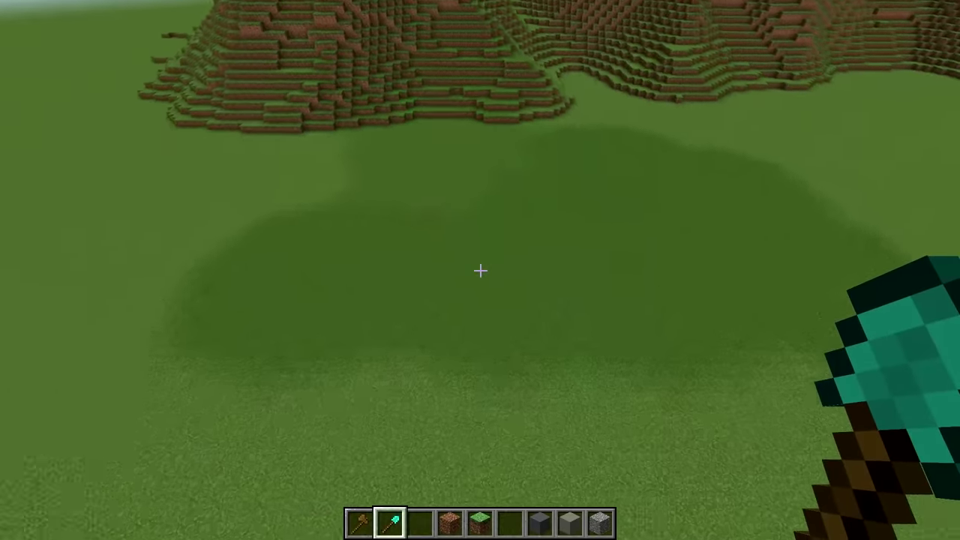
key("space")
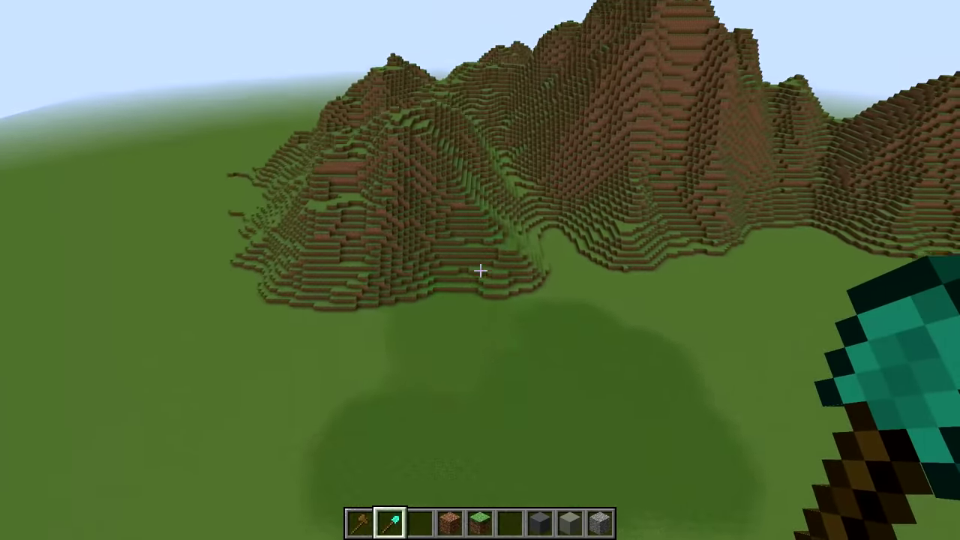
key("s")
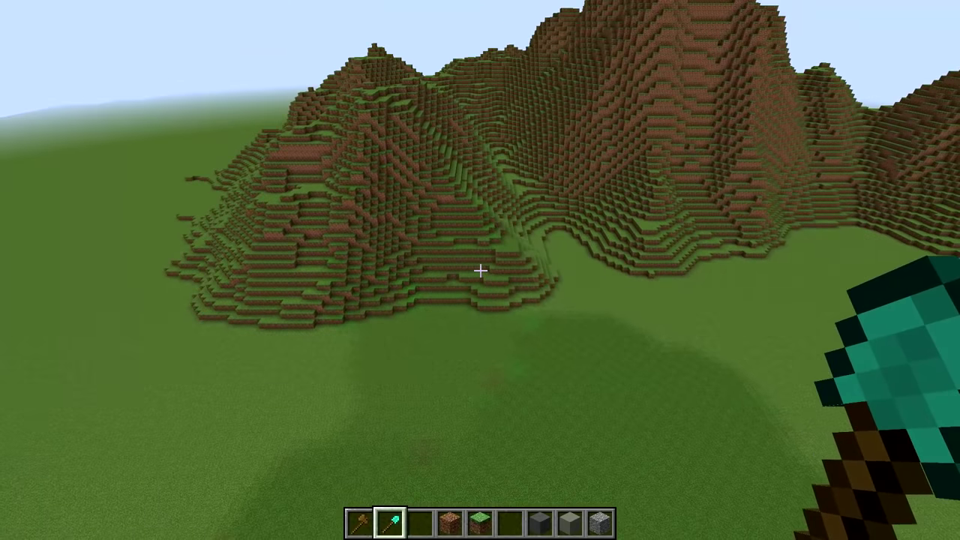
List the available biomes with //biomelist and page through to page 4
key("slash")
type("//biomelis")
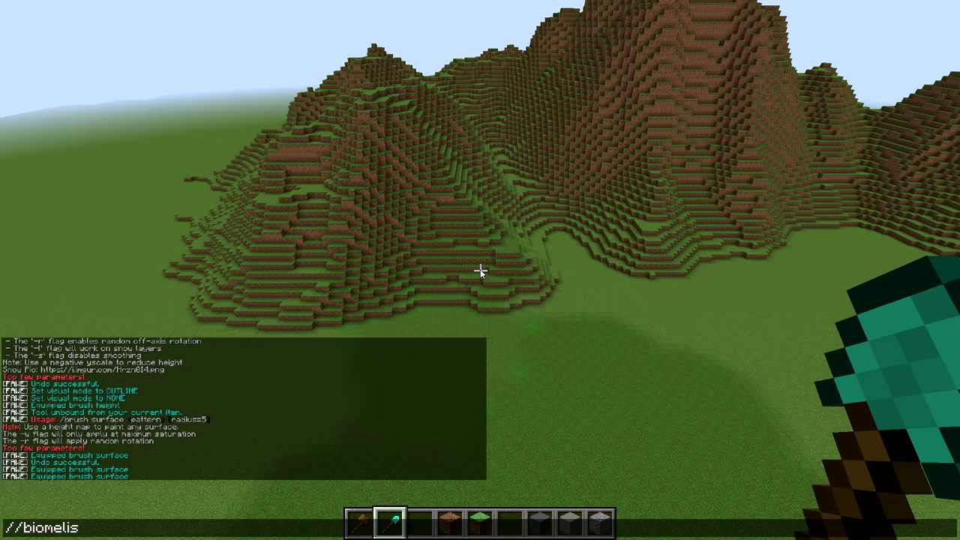
key("Return")
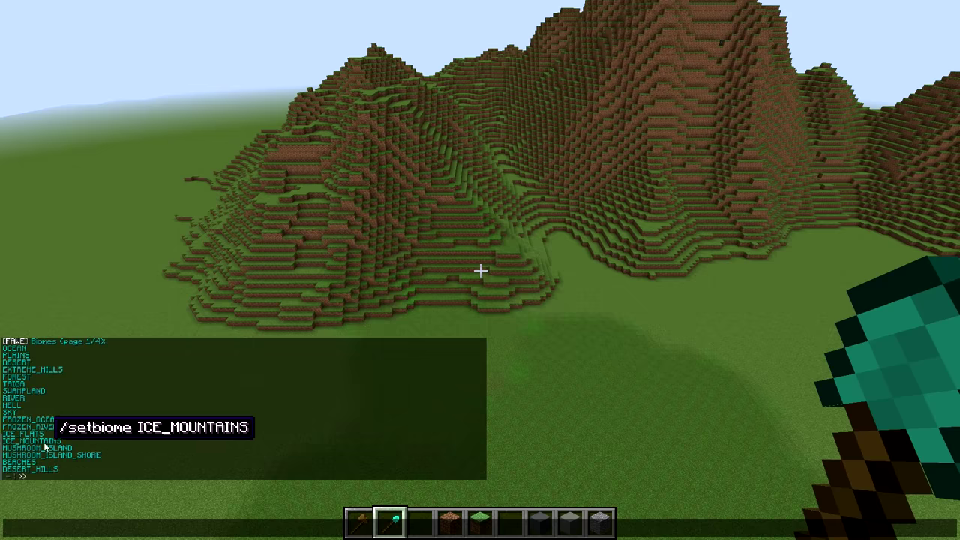
left_click(24, 478)
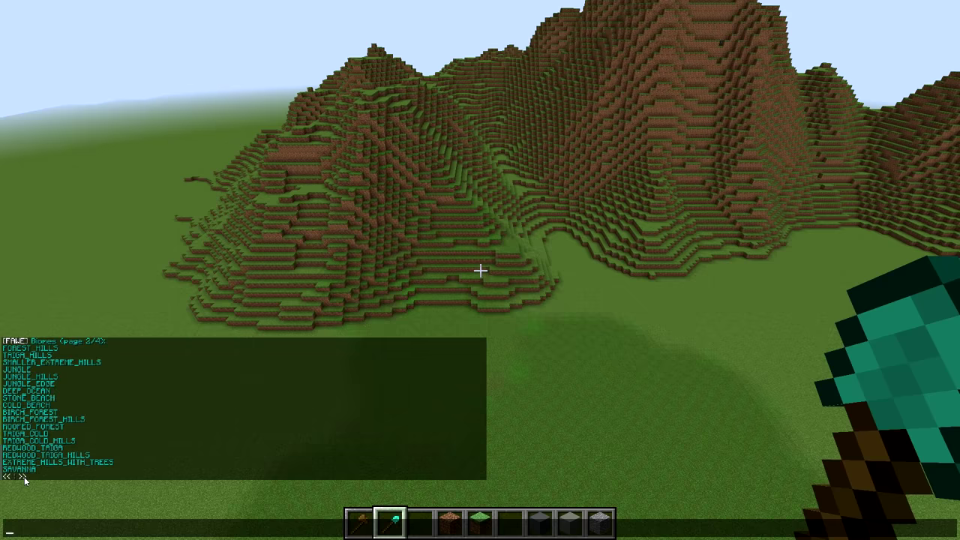
key("w")
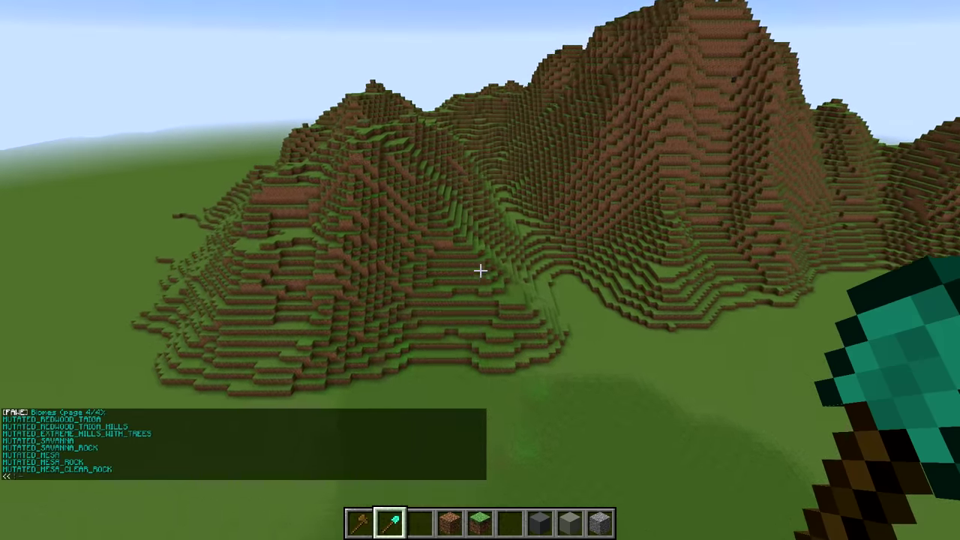
key("s")
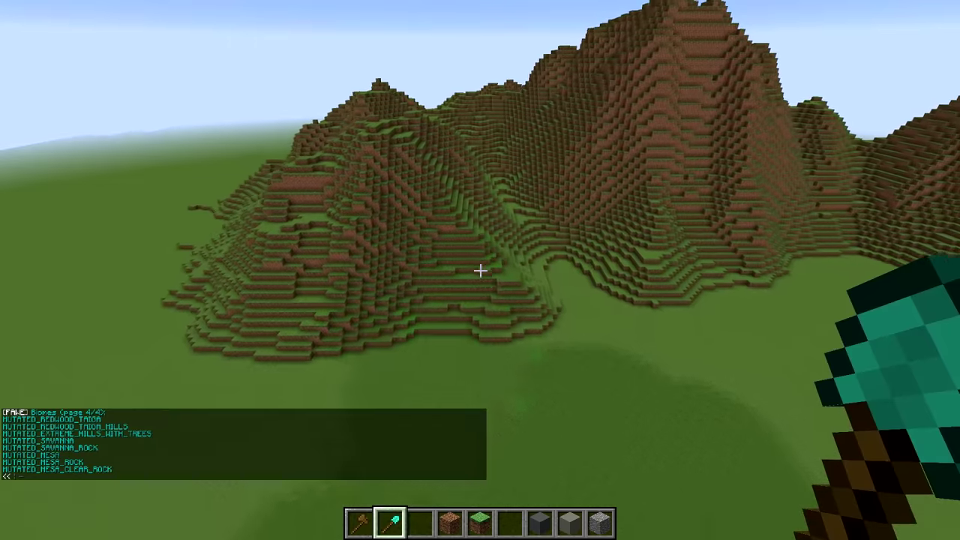
key("w")
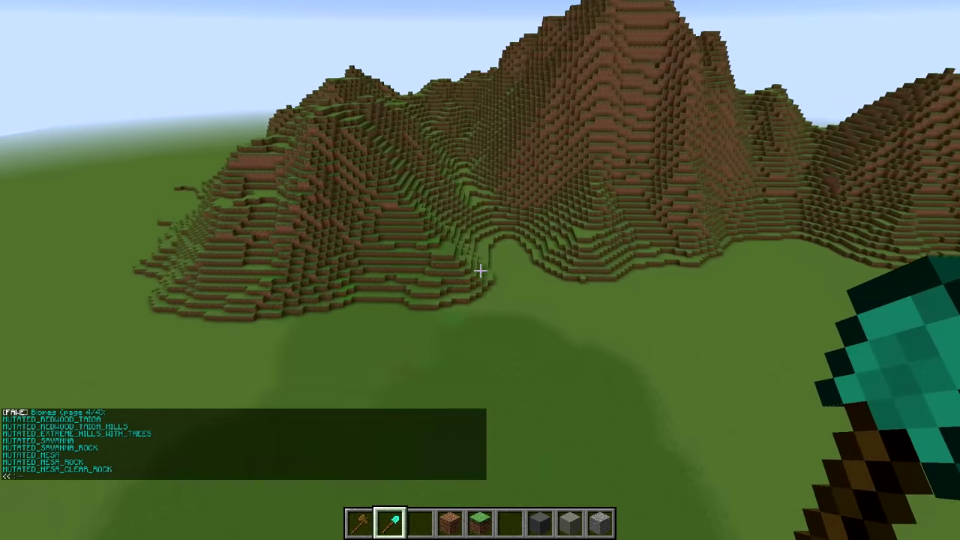
Equip the diamond shovel with the biome brush //br sphere $jungle 5
key("slash")
type("/br sphere $jungle 5")
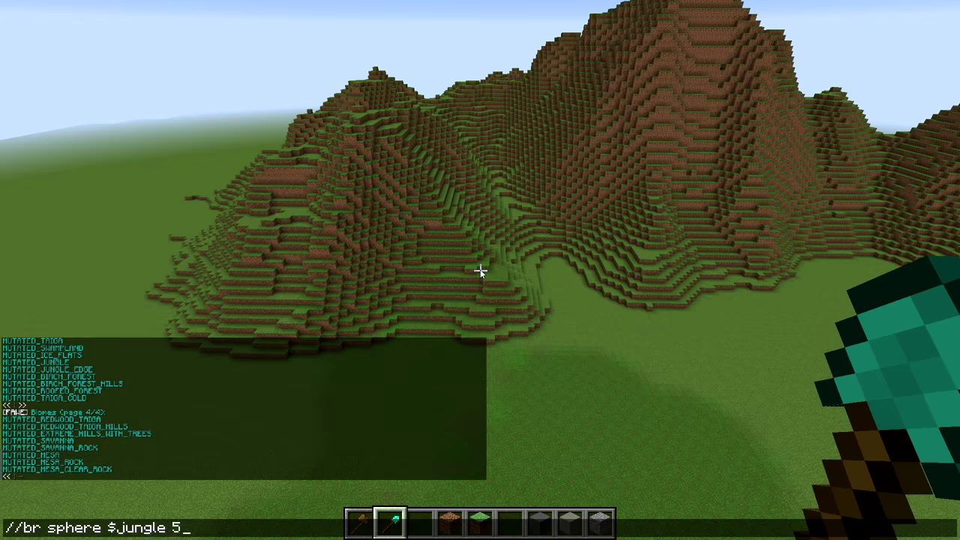
key("Return")
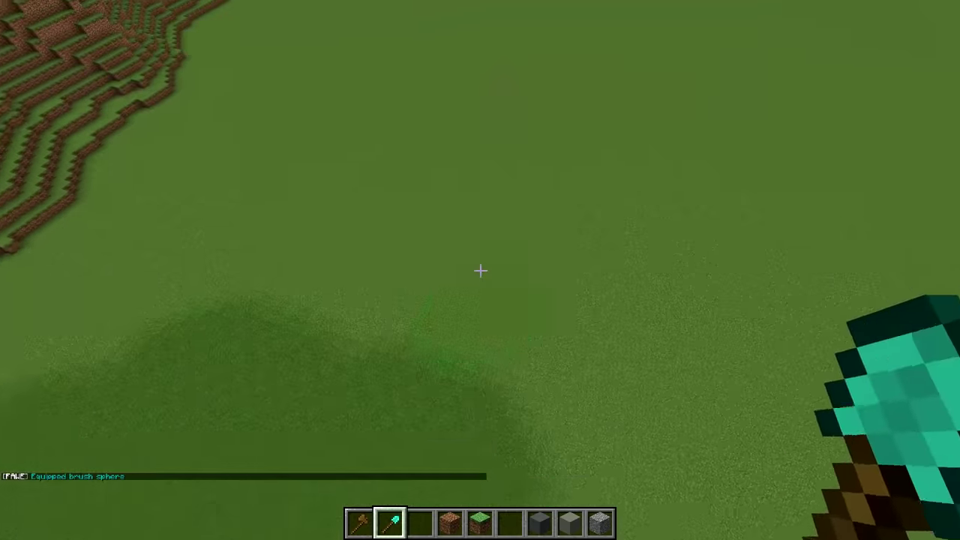
Paint a jungle biome patch on the flat grass in front of the mountain range with the equipped sphere brush
right_click(480, 269)
right_click(479, 270)
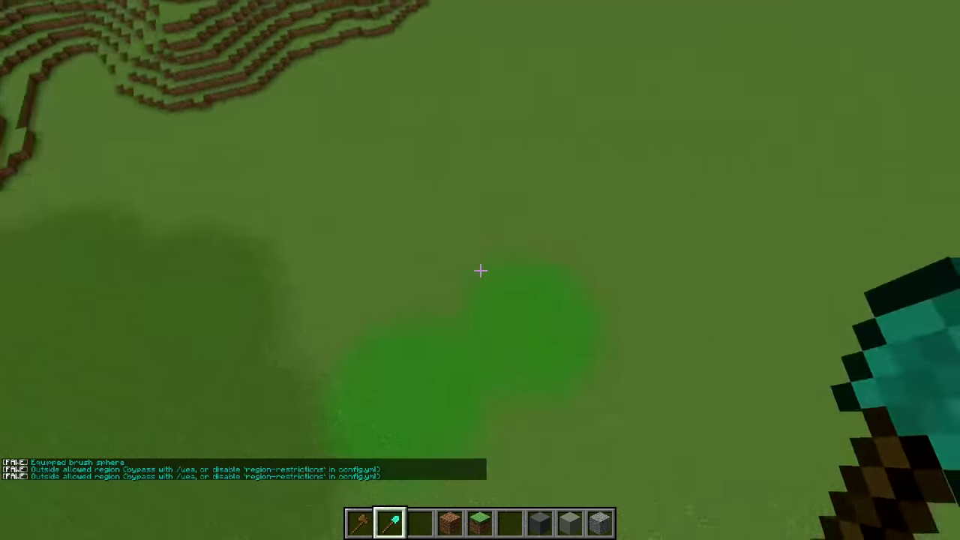
right_click(480, 270)
right_click(480, 270)
right_click(480, 269)
right_click(480, 270)
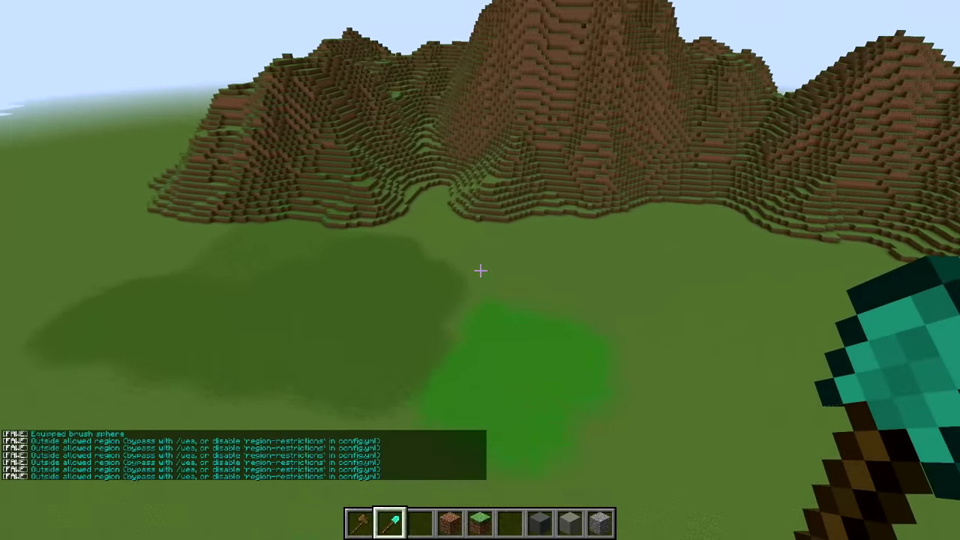
key("t")
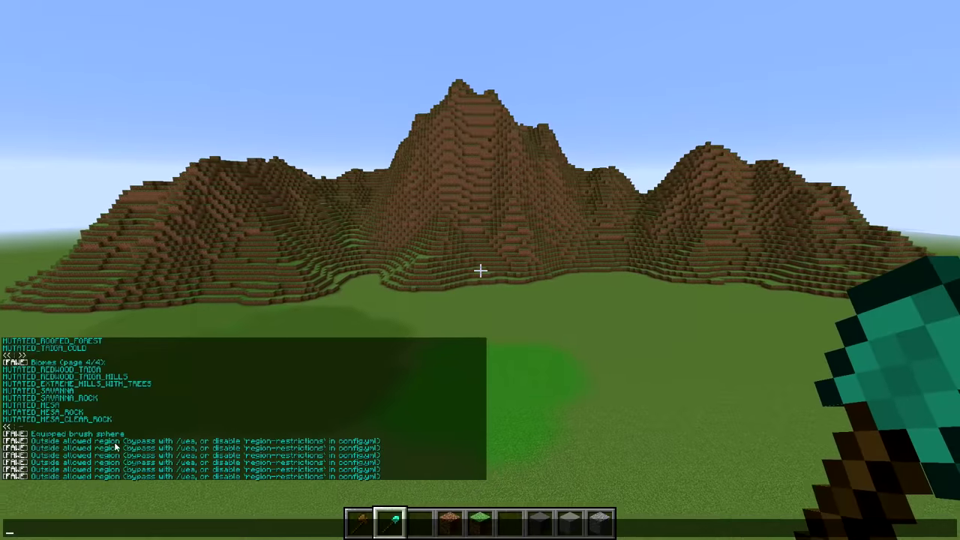
key("Escape")
scroll(480, 270, "down", 3)
scroll(480, 270, "up", 1)
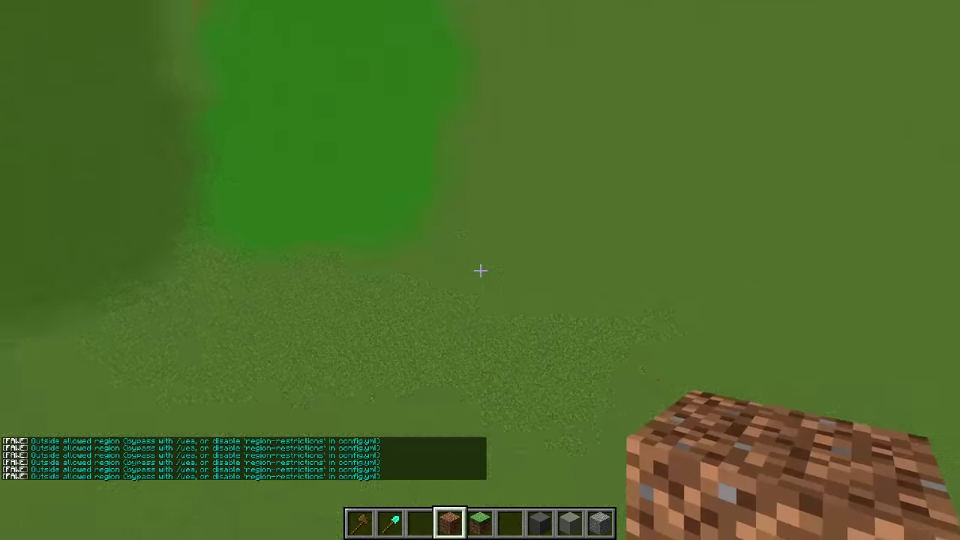
scroll(480, 270, "up", 2)
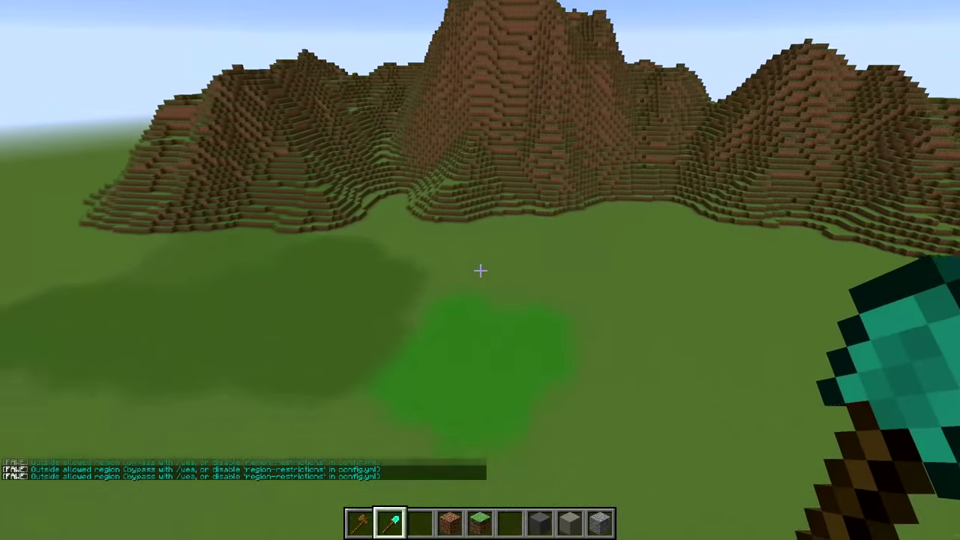
key("s")
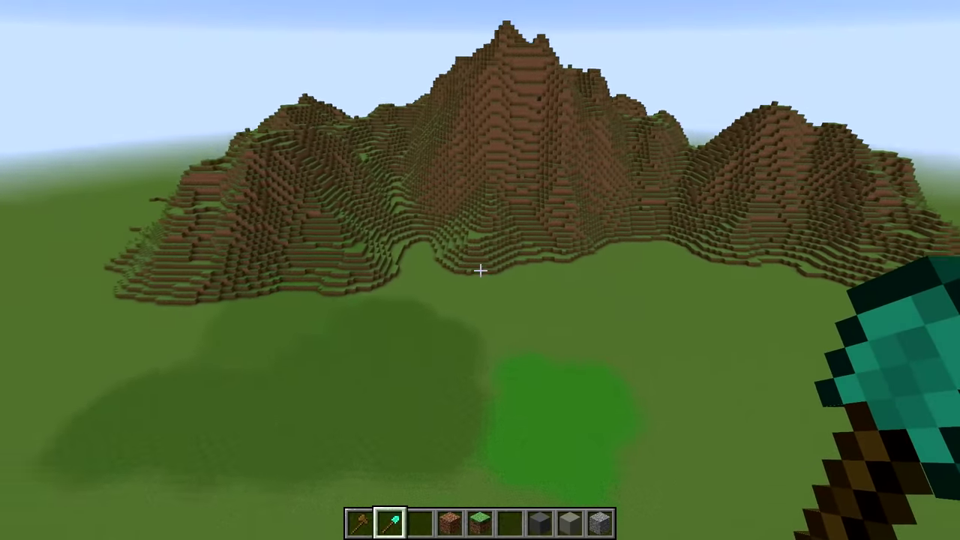
key("w")
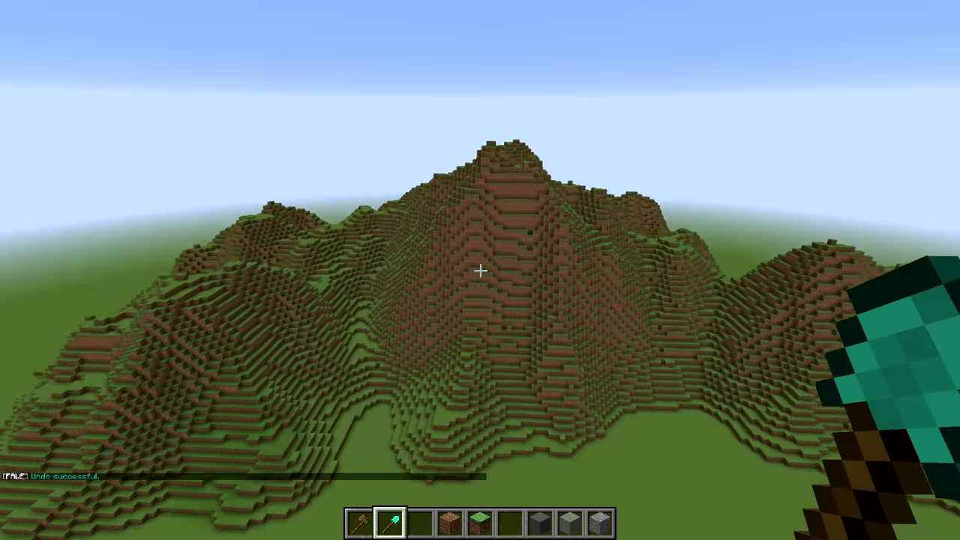
key("w")
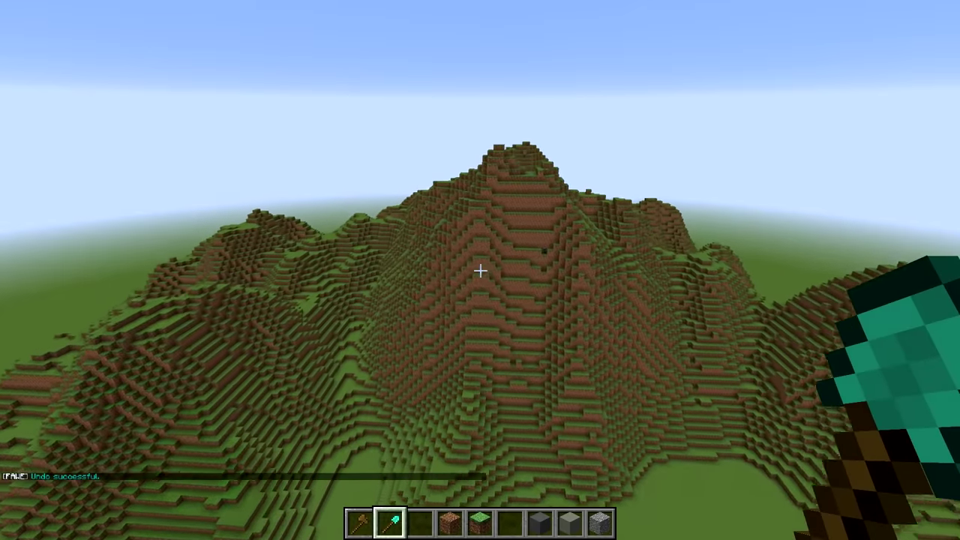
key("s")
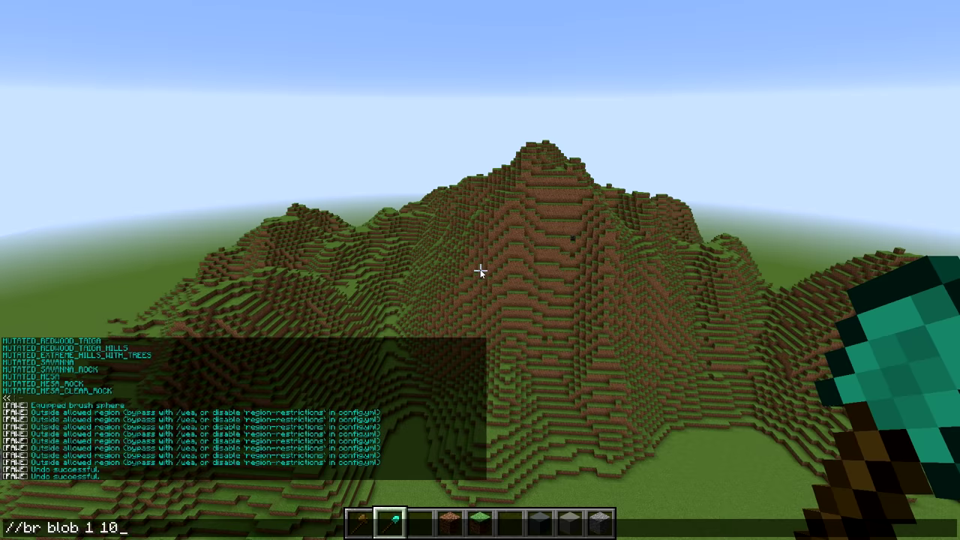
Equip the blob brush with //br blob 1 10 and place three stone blobs on the mountain slopes
key("Return")
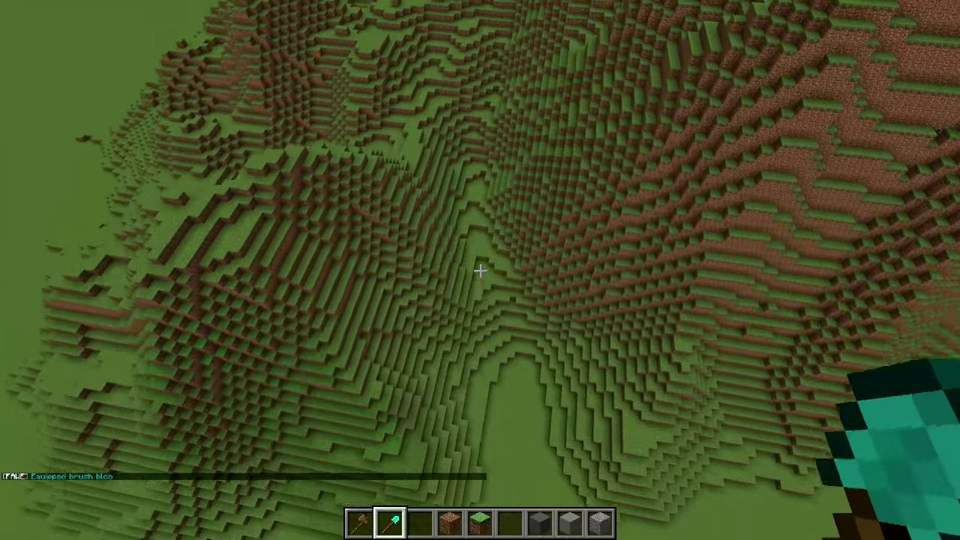
right_click(480, 270)
right_click(480, 270)
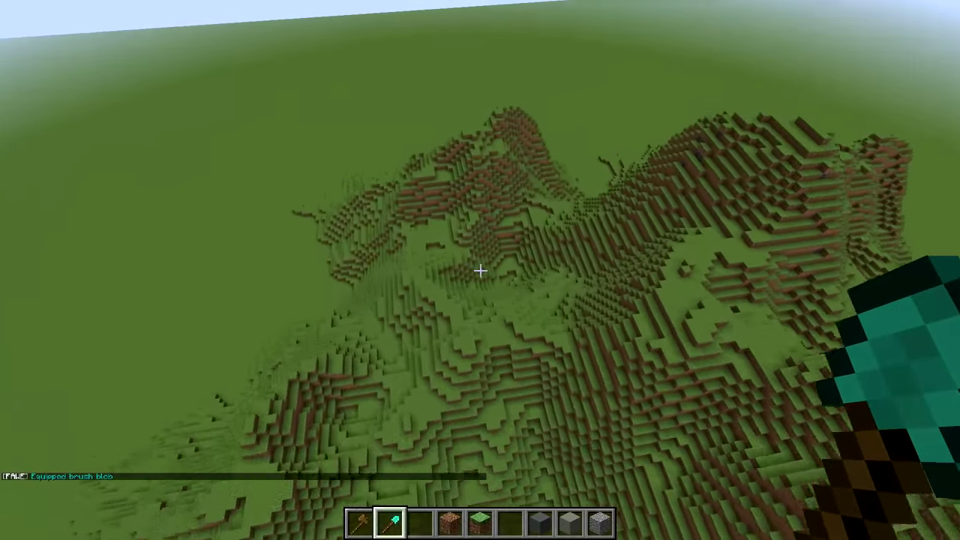
right_click(480, 270)
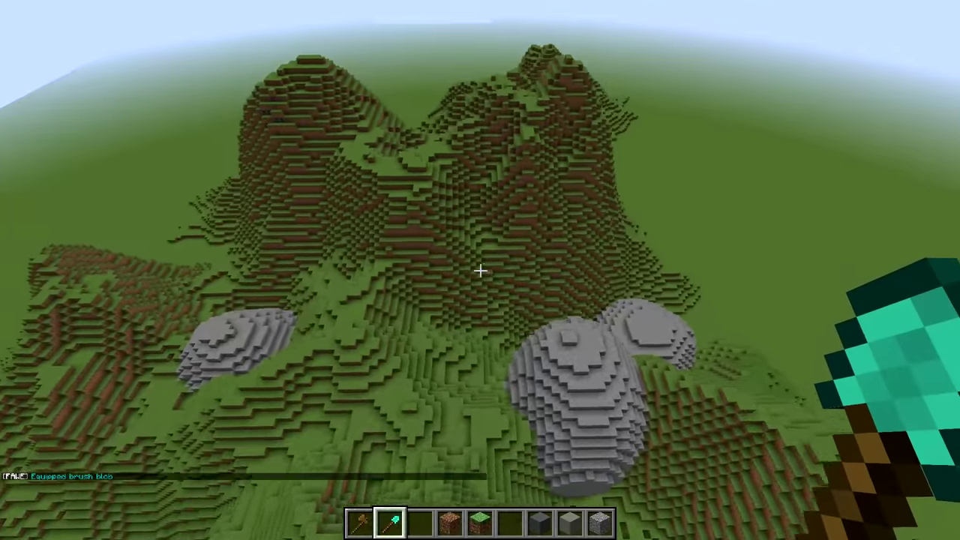
Run //br blob without any parameters to look up the blob brush's usage and default settings
key("t")
key("Up")
key("BackSpace")
key("BackSpace")
key("BackSpace")
key("BackSpace")
key("BackSpace")
key("Return")
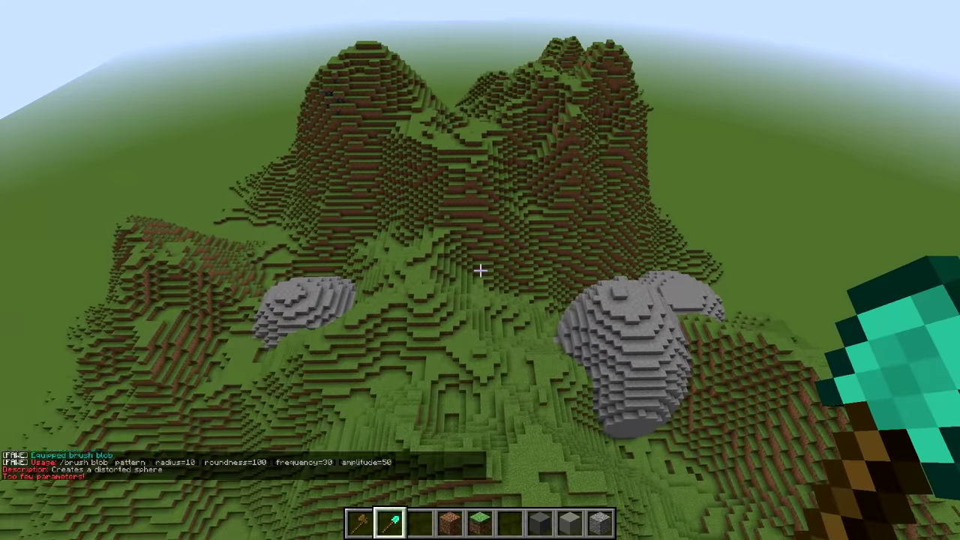
key("t")
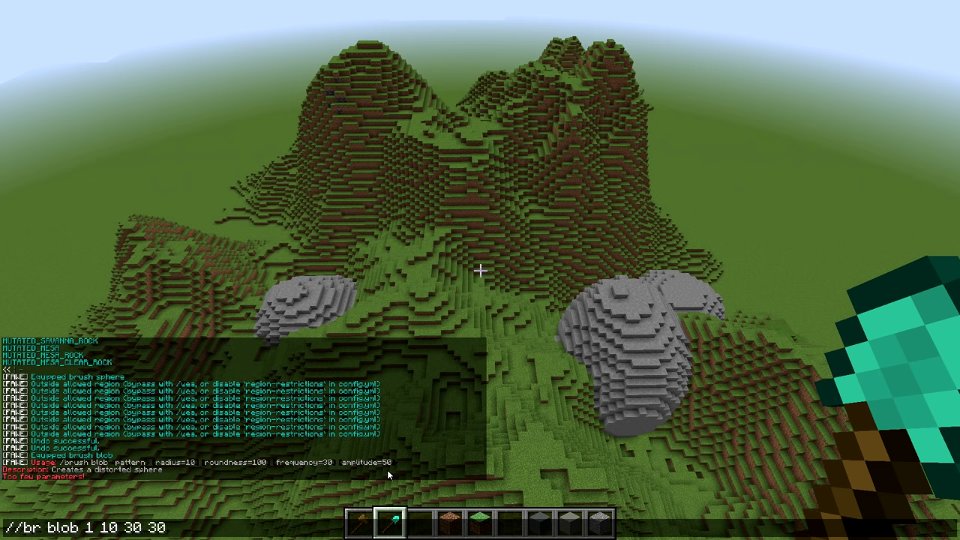
key("Return")
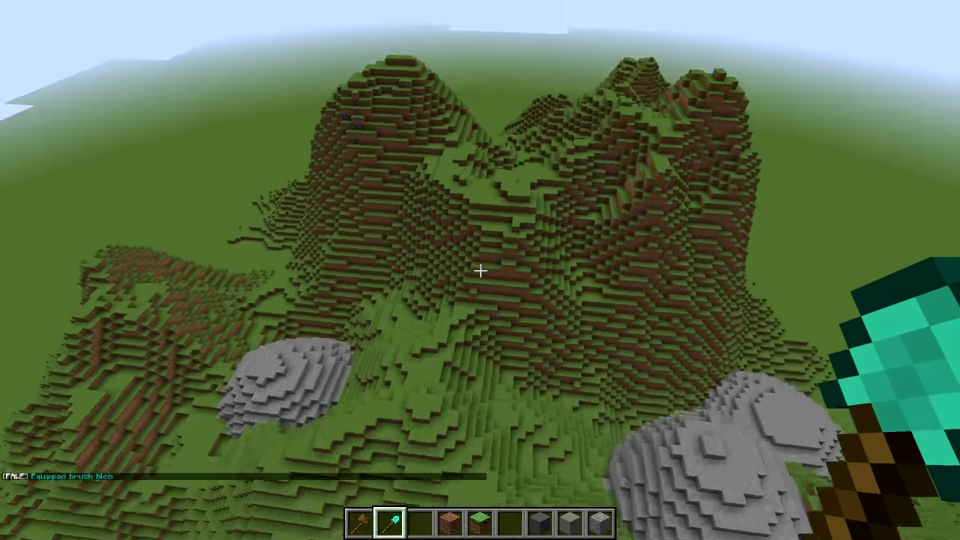
right_click(480, 270)
right_click(480, 271)
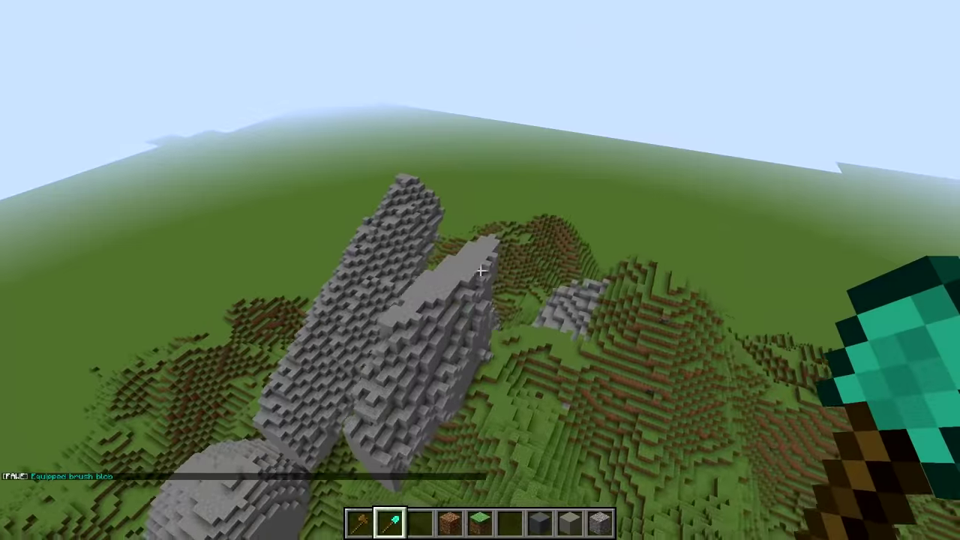
Undo the distorted stone blobs just placed on the mountains
key("slash")
type("undo")
key("Return")
Recall the last blob brush command and change its amplitude to 50, giving //br blob 1 10 30 30 50
key("t")
key("Up")
key("Up")
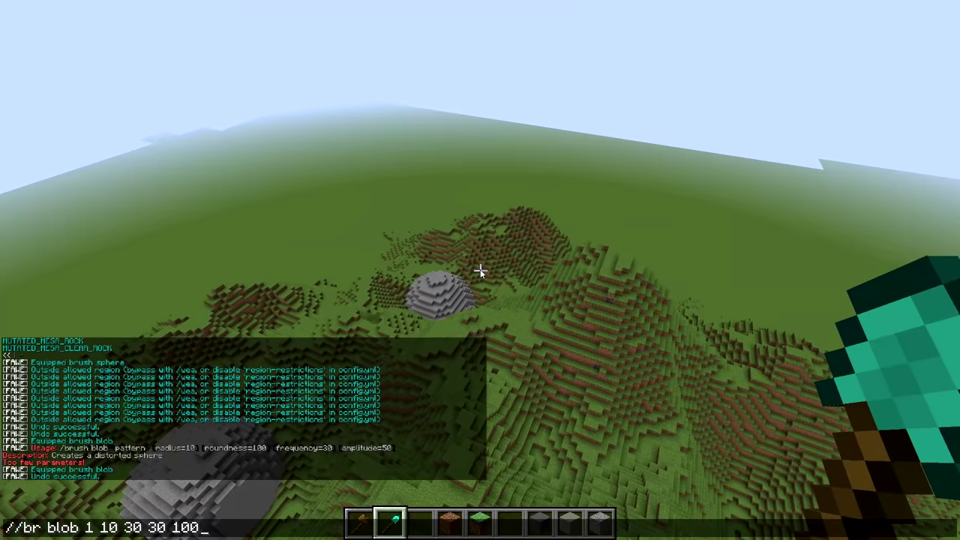
key("BackSpace")
key("BackSpace")
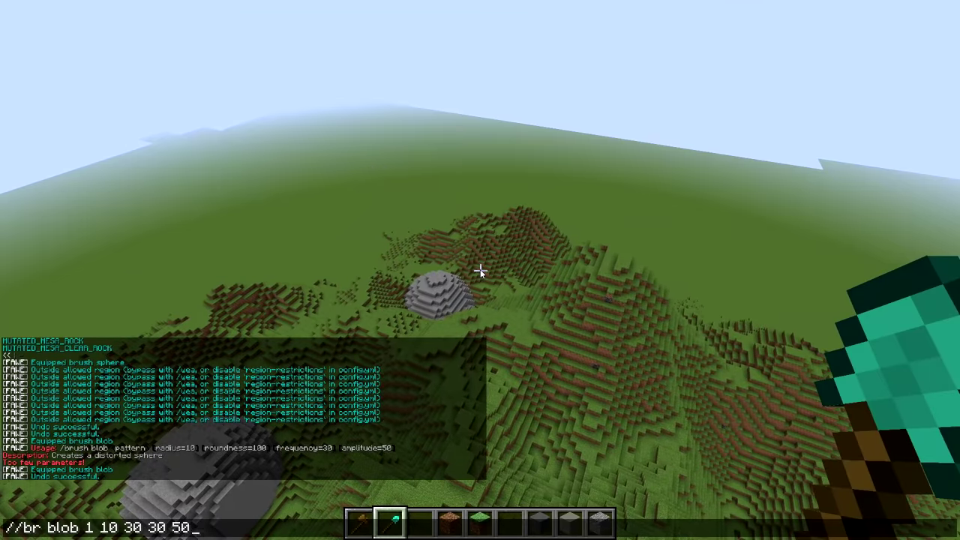